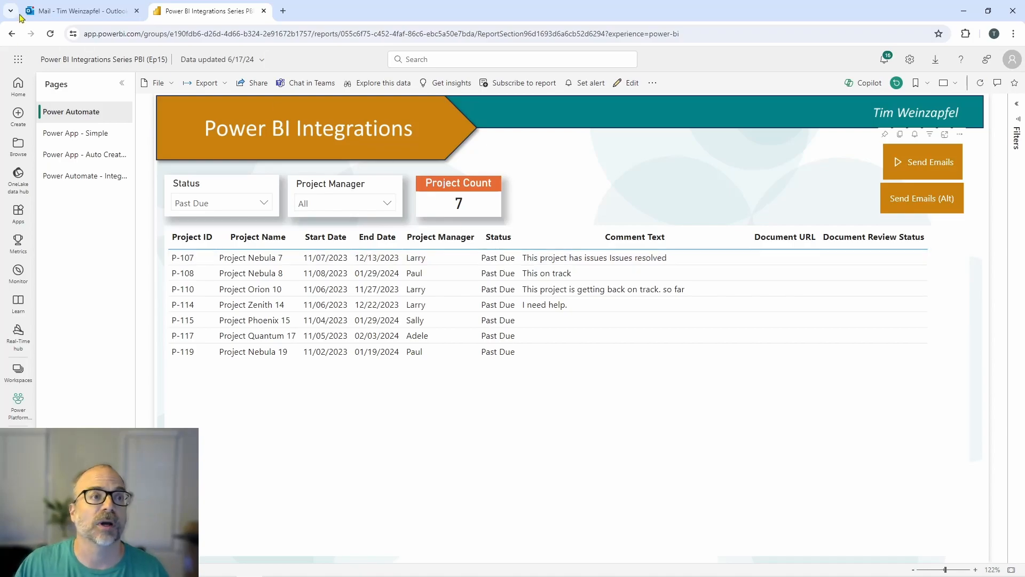
Step: Switch to the Outlook inbox and read the update request emails for Project Quantum 17, Nebula 7 and Orion 10
click(80, 10)
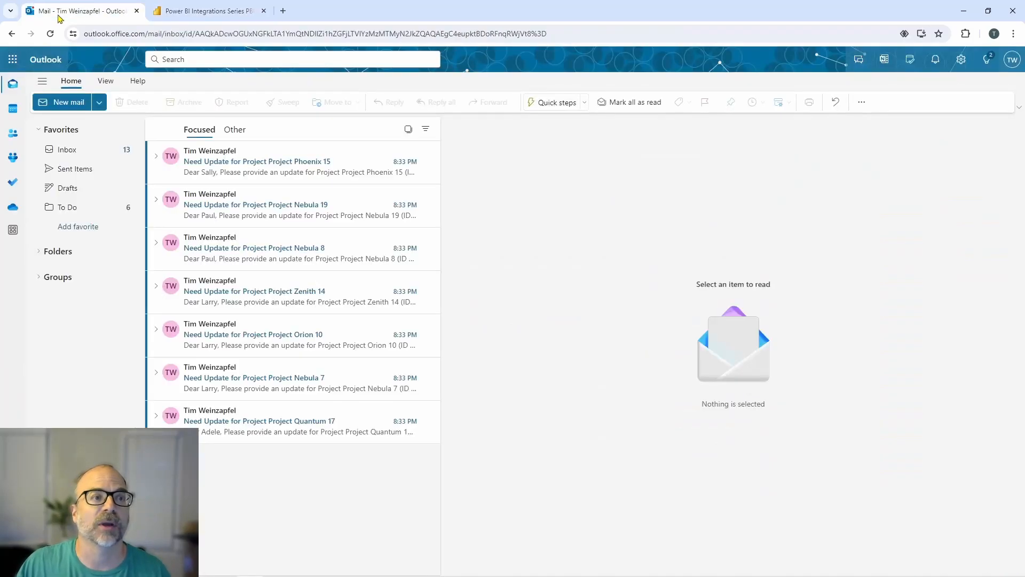
click(248, 419)
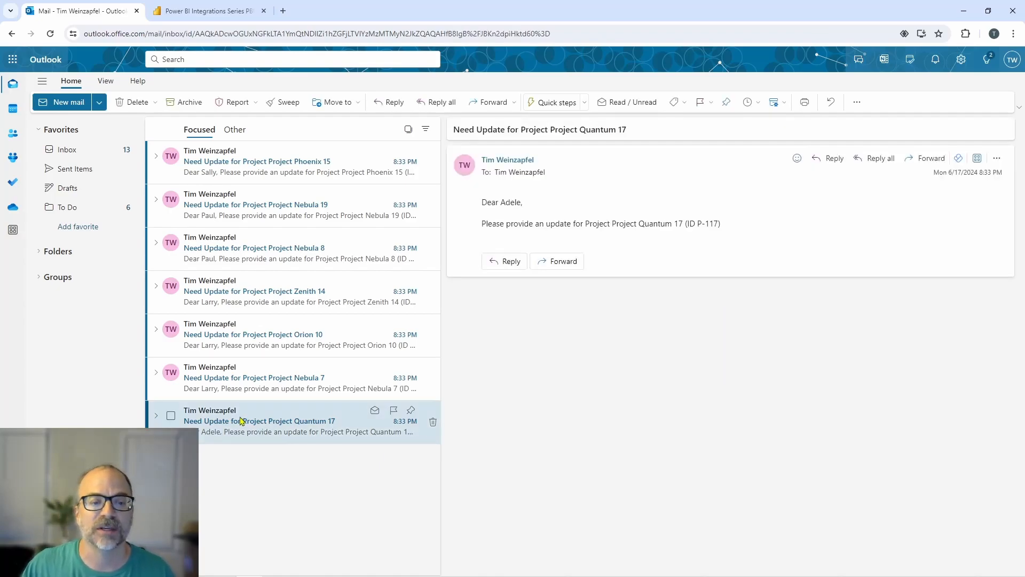
click(247, 391)
click(255, 346)
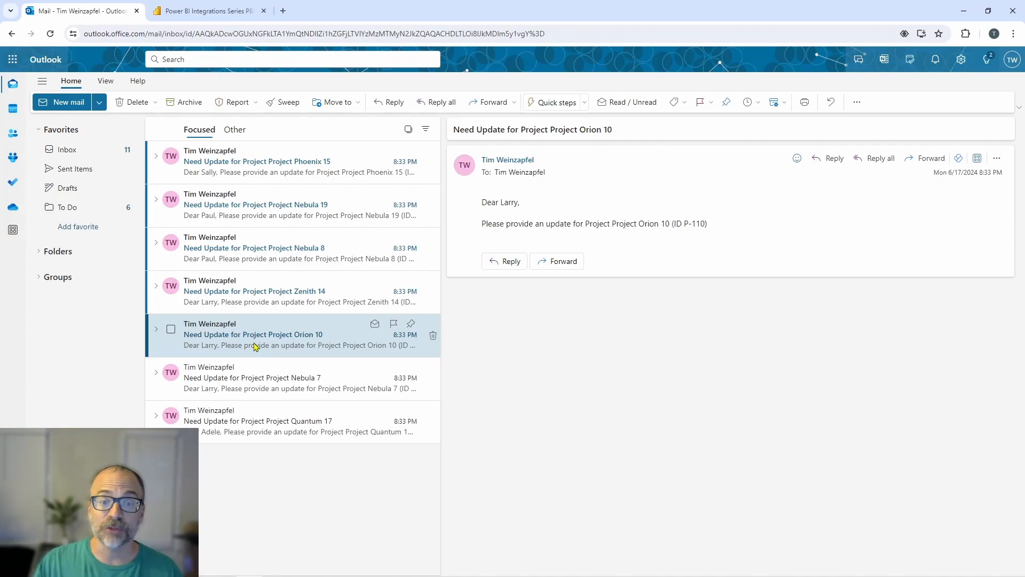
Step: Return to the Power BI report, clear the Status filter, and call up then cancel the Send Emails (Alt) confirmation
click(208, 10)
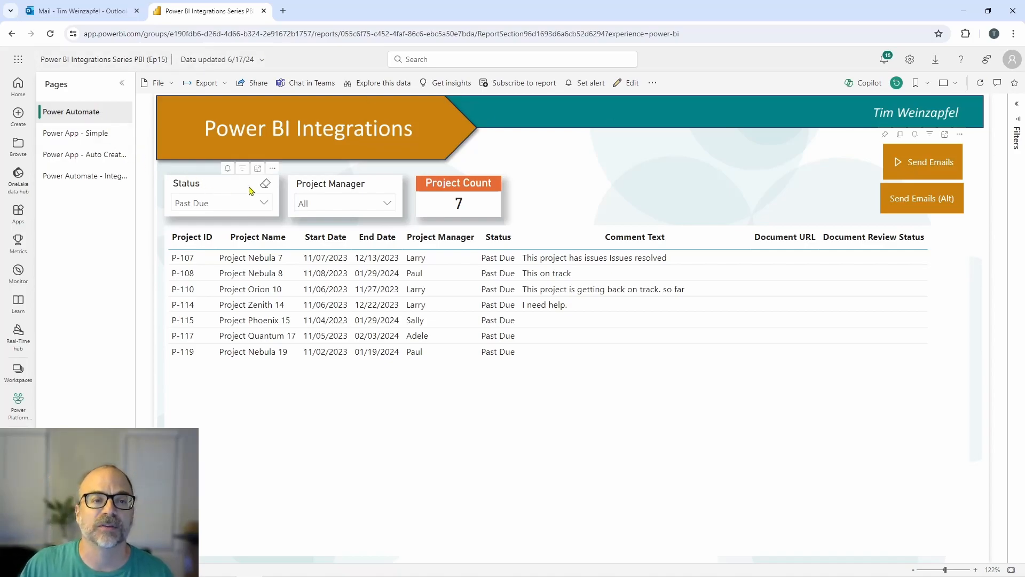
click(264, 184)
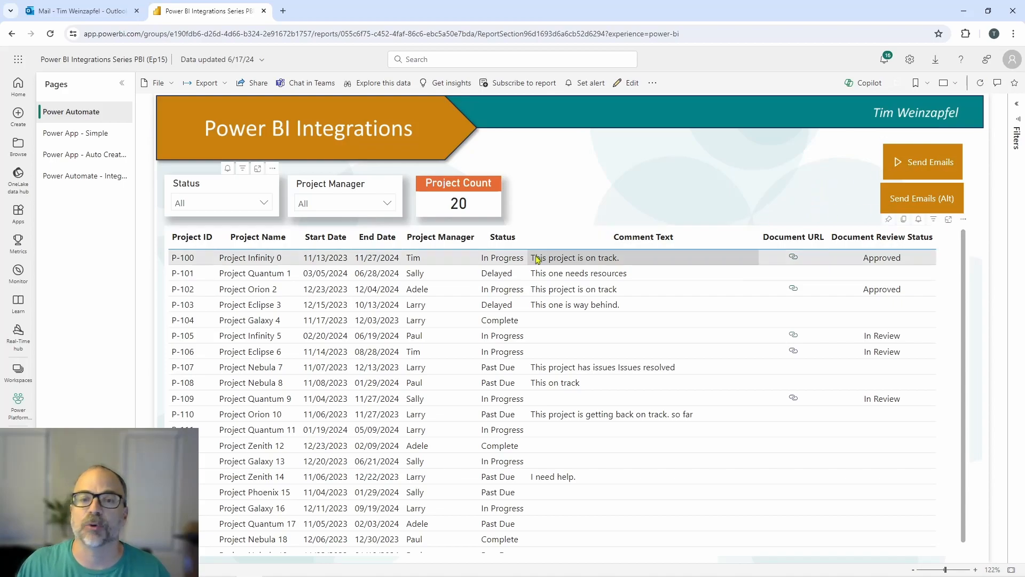
click(932, 202)
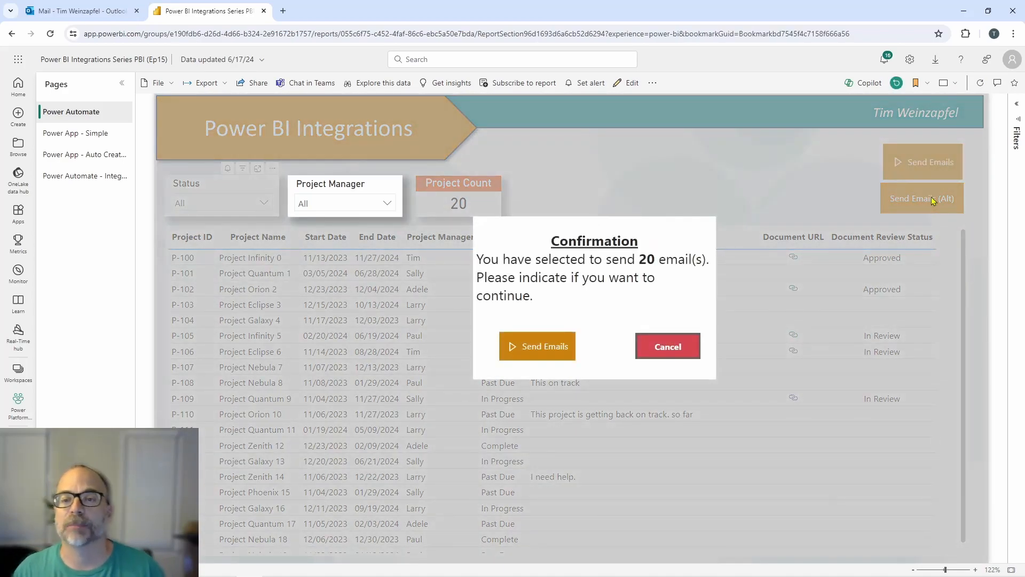
click(659, 350)
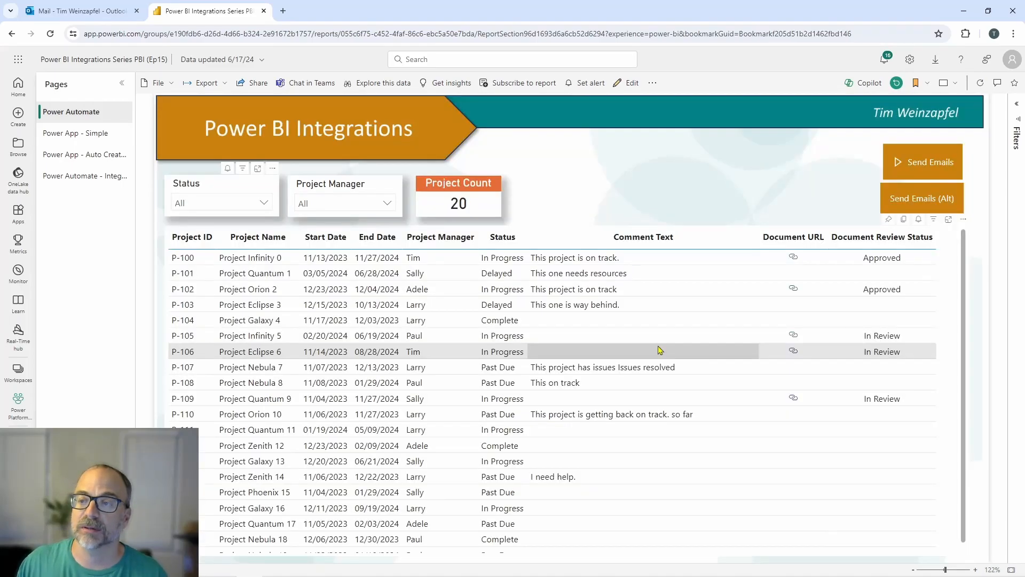
Step: Filter the report to Past Due projects, and call up then cancel the Send Emails (Alt) confirmation
click(261, 202)
click(213, 277)
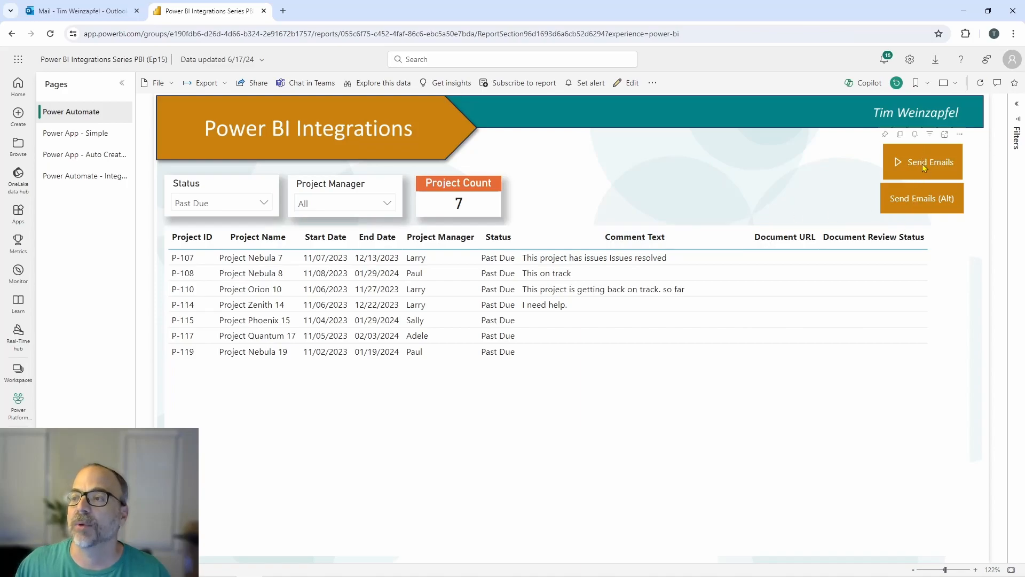
click(924, 208)
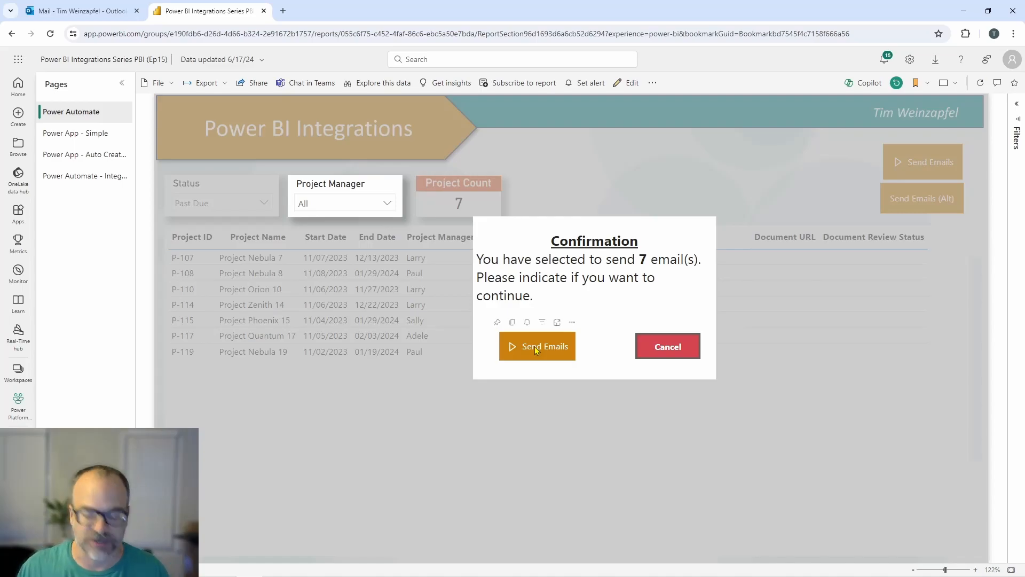
click(665, 347)
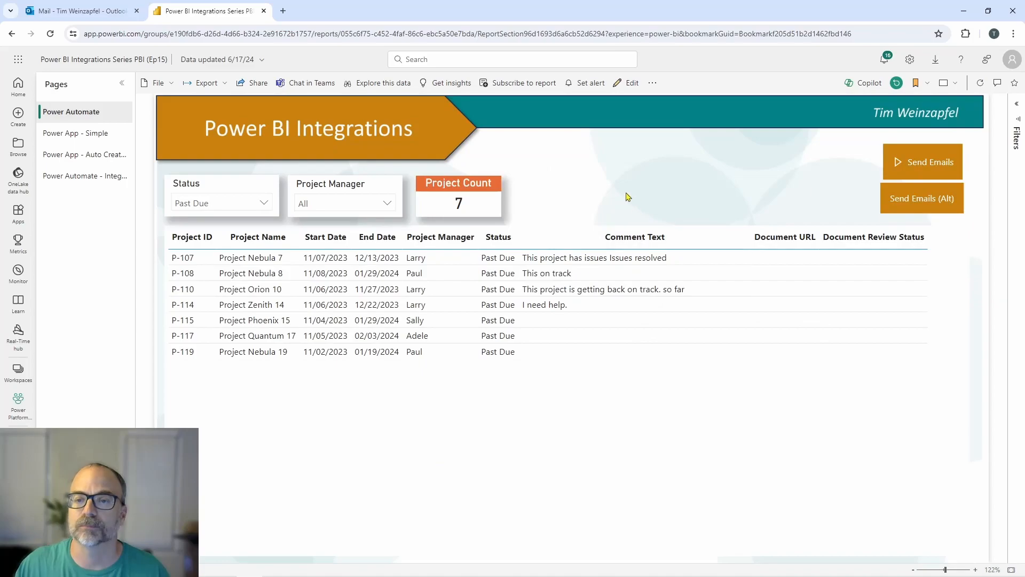
Step: Switch to Power BI Desktop and examine the Send Emails flow visual and the Send Emails (Alt) button
key(alt+Tab)
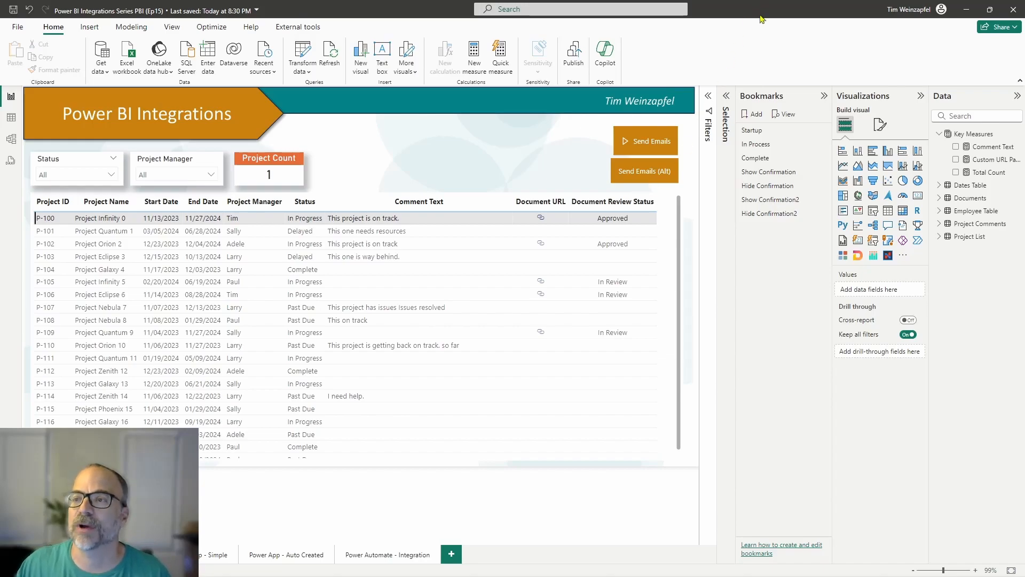
click(824, 96)
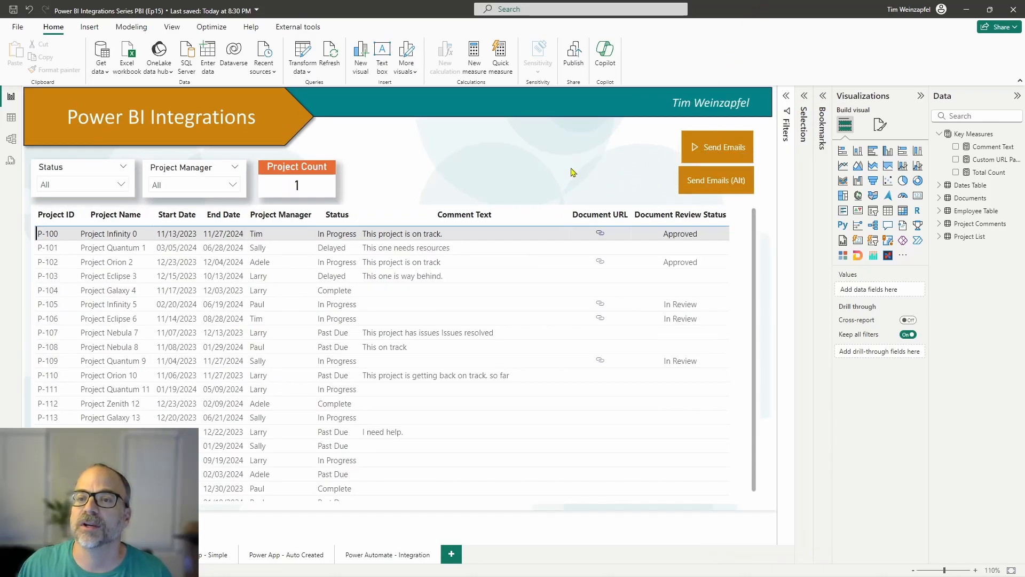
click(727, 158)
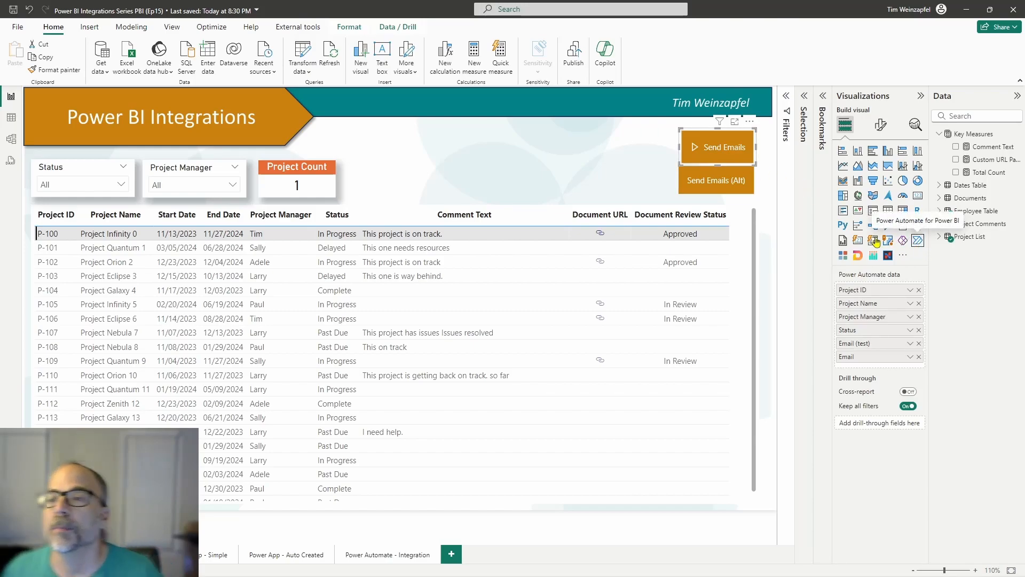
click(697, 193)
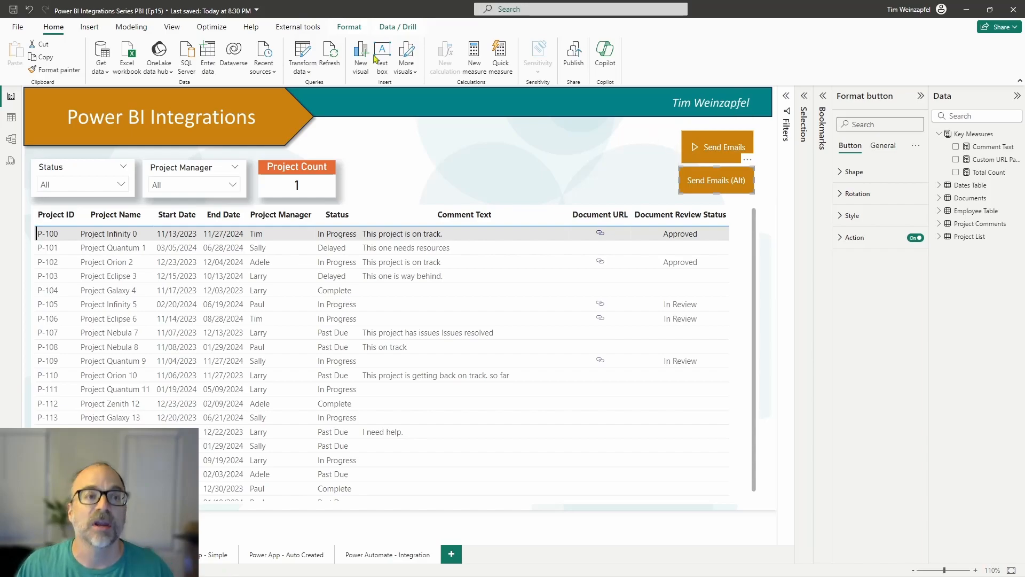
Step: List the report page's layers and make the hidden Group 1 visible
click(172, 27)
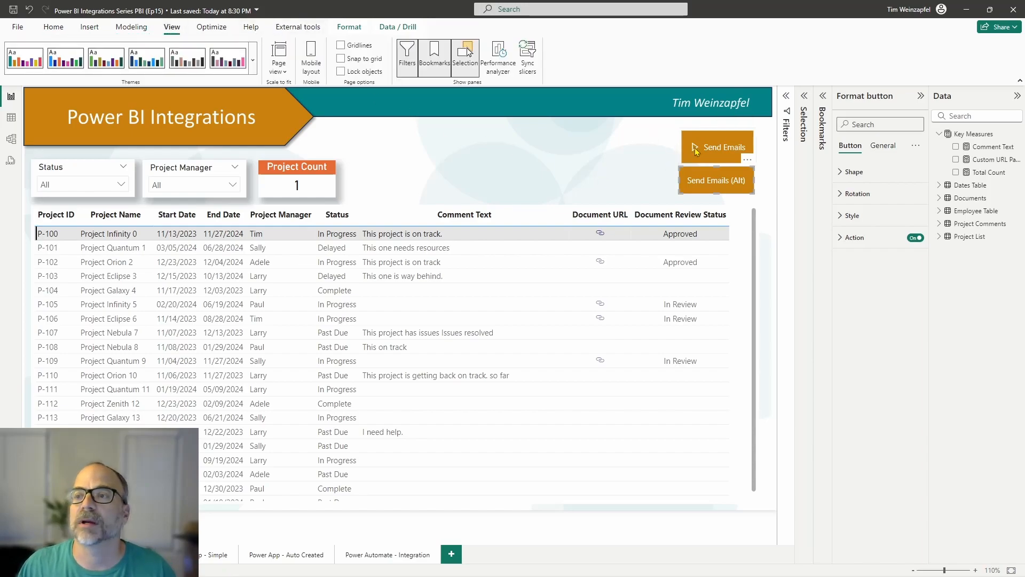
click(804, 95)
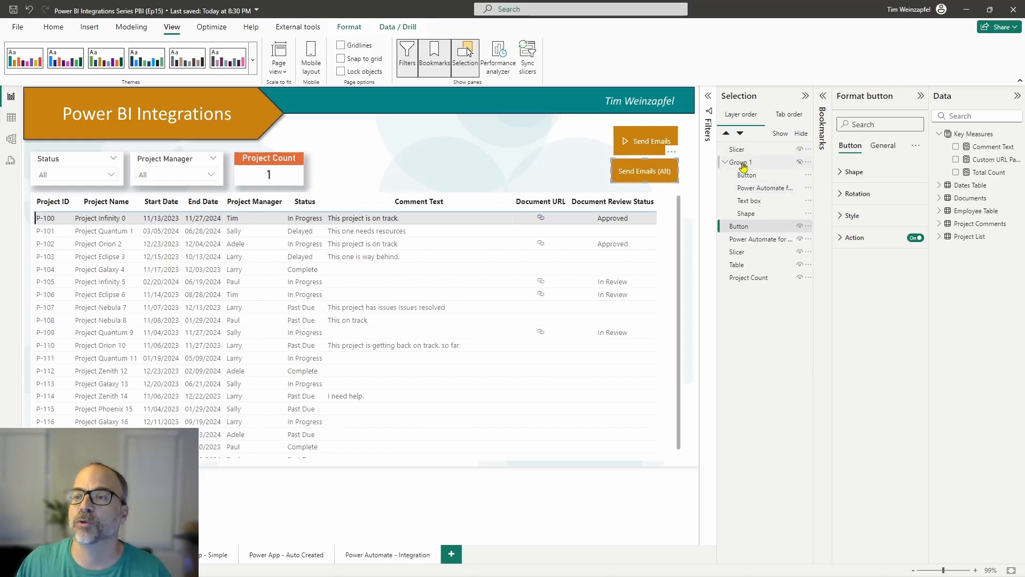
click(743, 166)
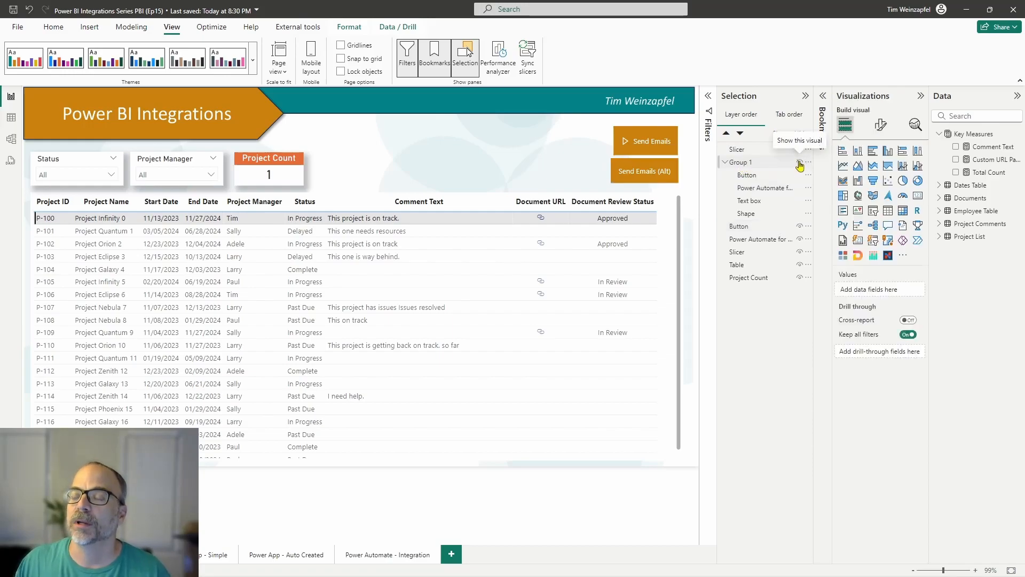
click(799, 162)
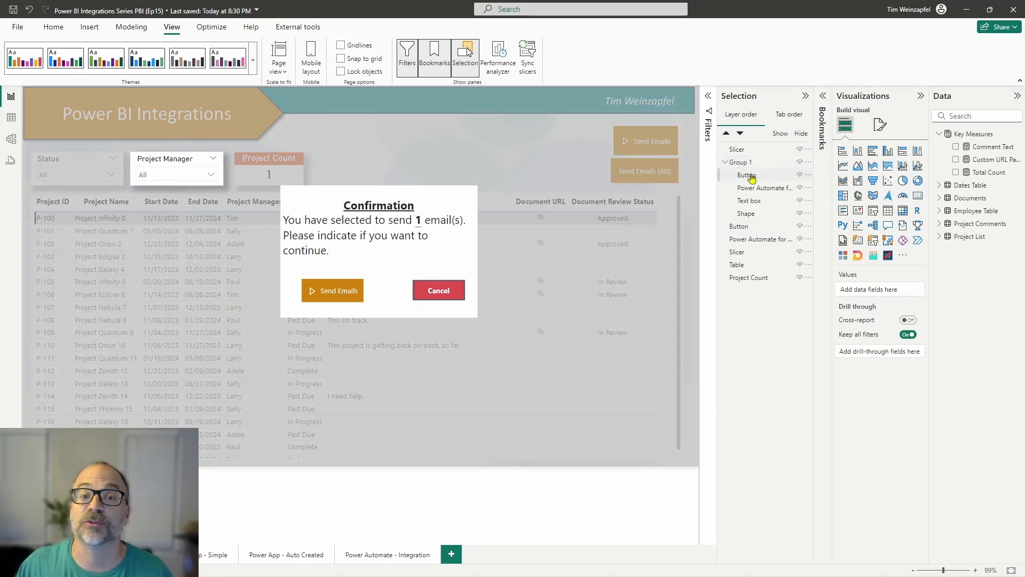
Step: Examine the parts of Group 1: the overlay shape's fill style, the confirmation text box and the Power Automate visual
click(769, 215)
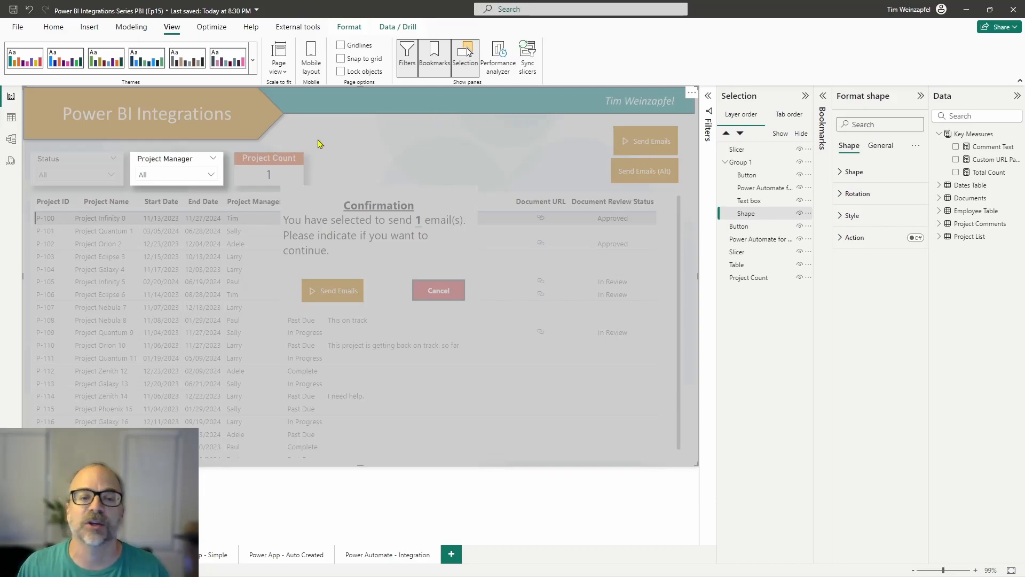
click(846, 215)
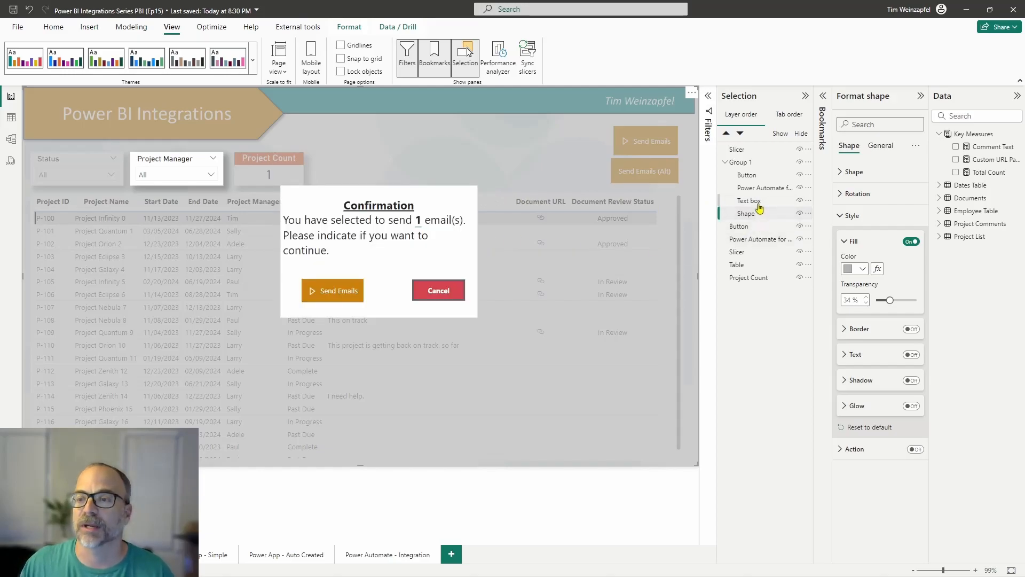
click(758, 204)
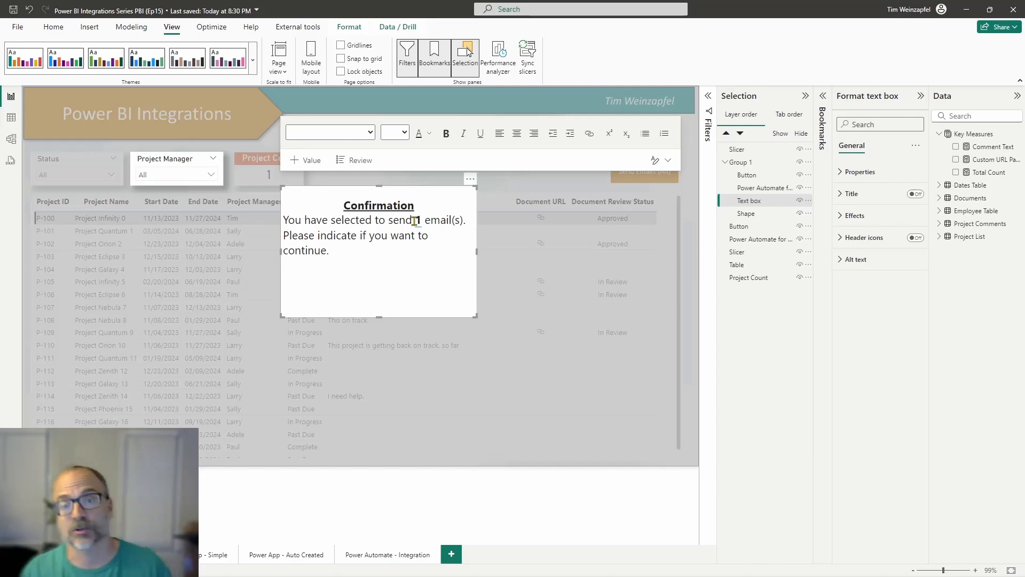
click(758, 187)
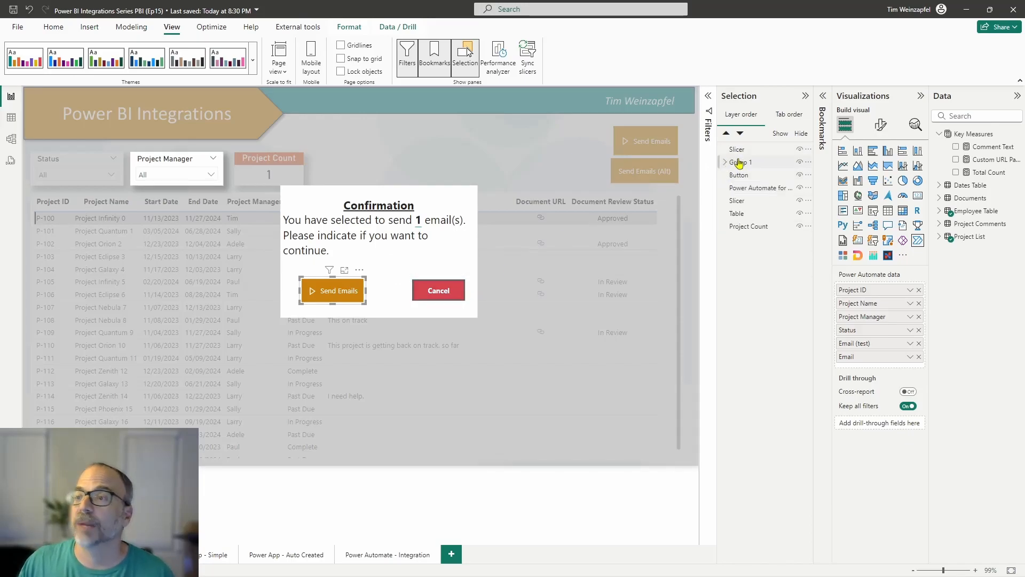
Step: Apply the Hide Confirmation bookmark and examine the action assigned to the Send Emails (Alt) button
click(822, 96)
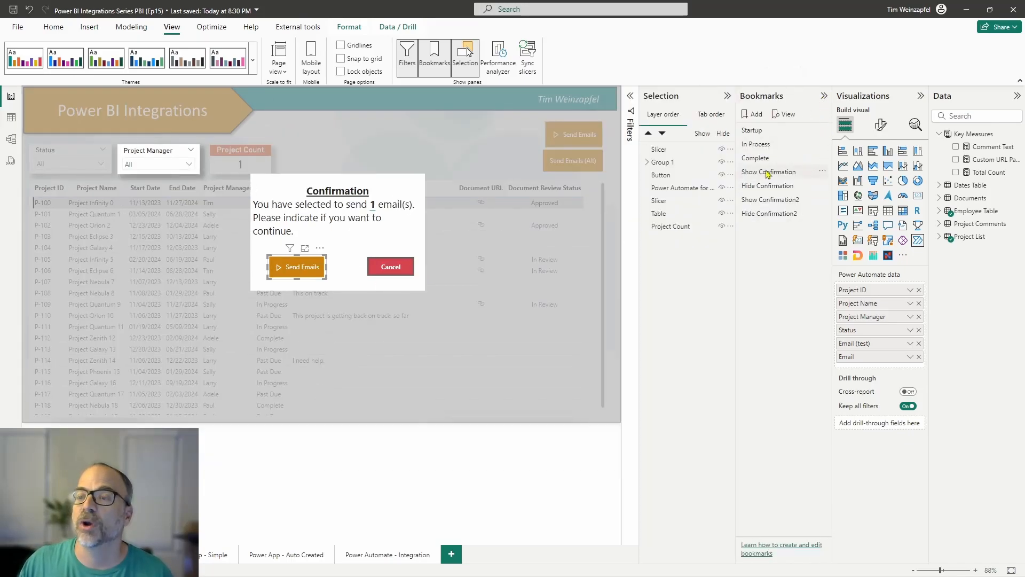
click(772, 186)
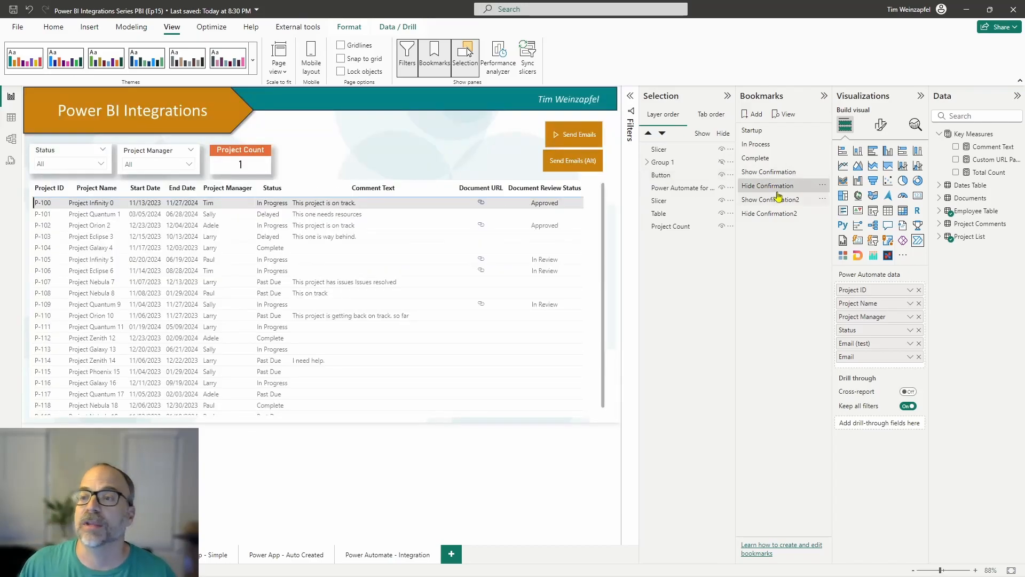
click(588, 170)
click(852, 237)
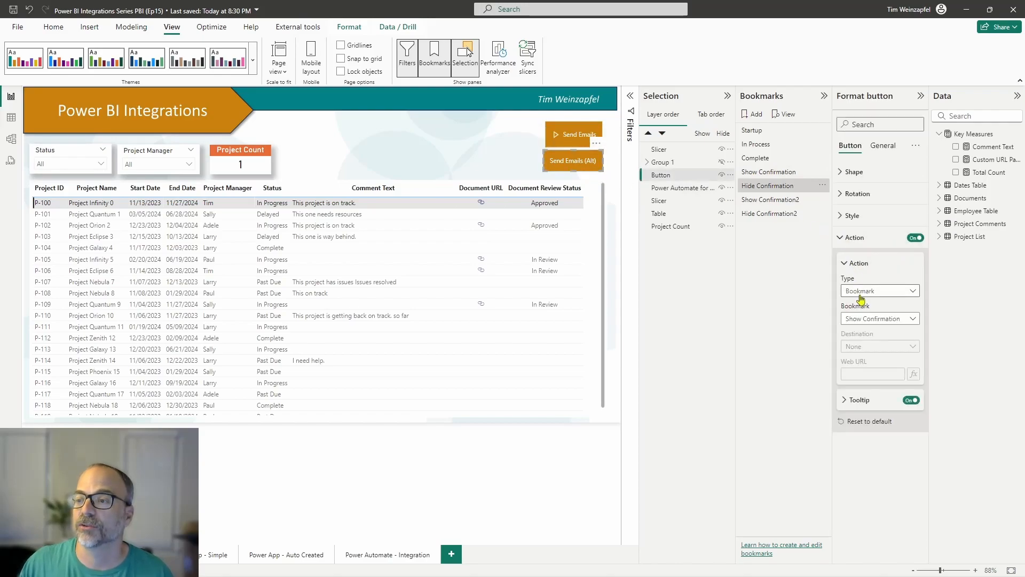
Step: Apply the Show Confirmation bookmark and examine the action assigned to the Cancel button inside Group 1
click(777, 172)
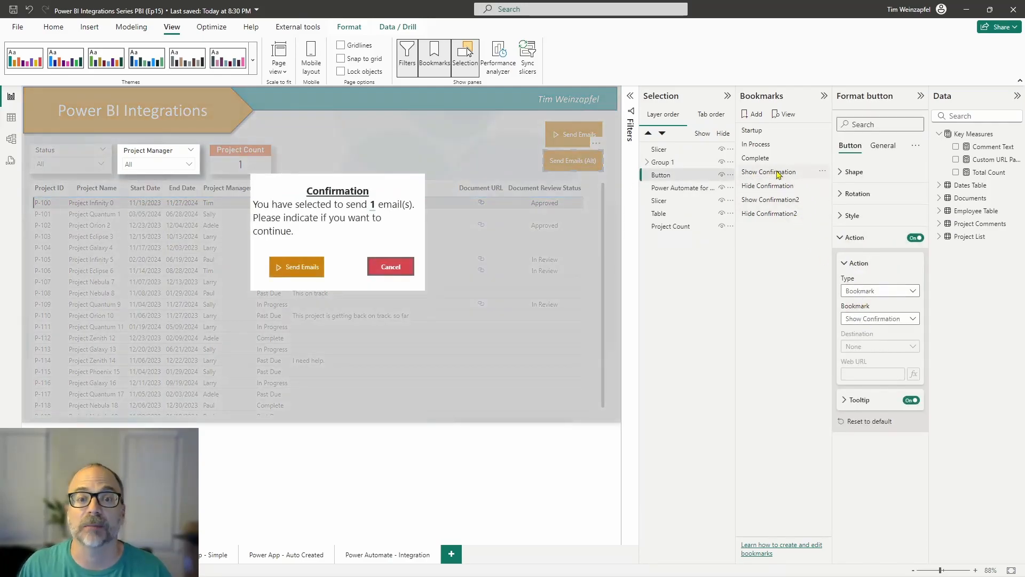
click(393, 266)
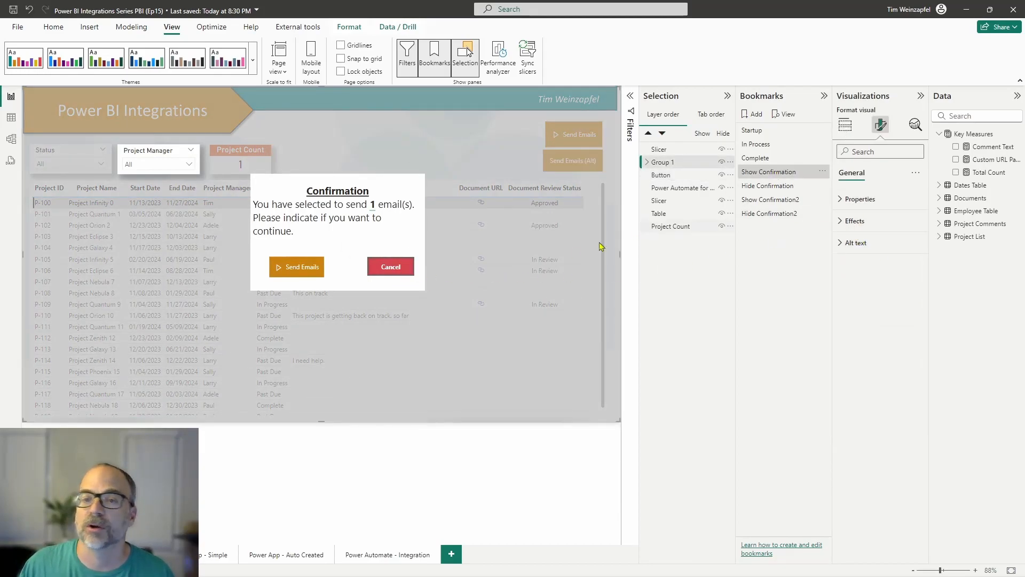
double_click(404, 277)
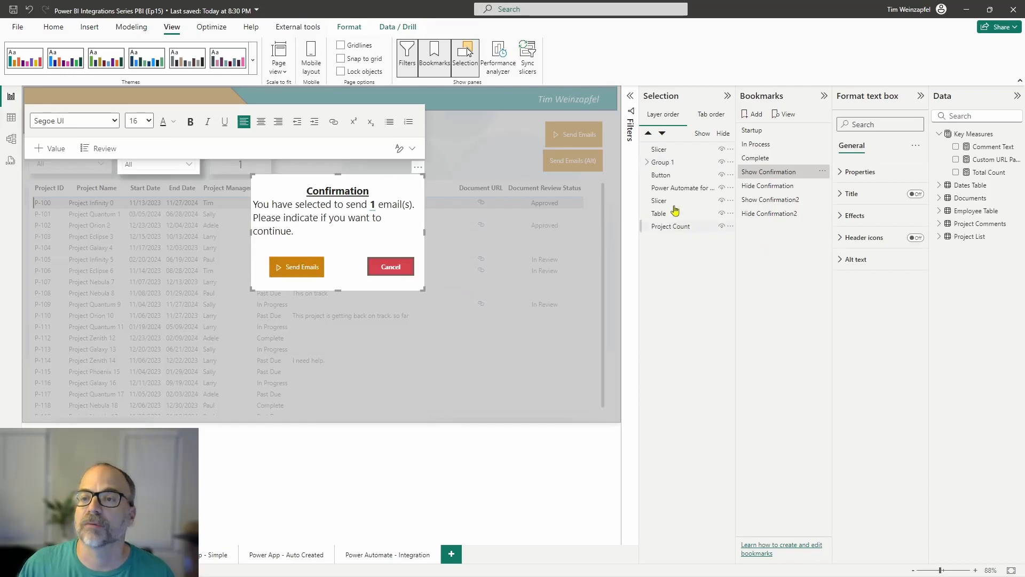
click(647, 163)
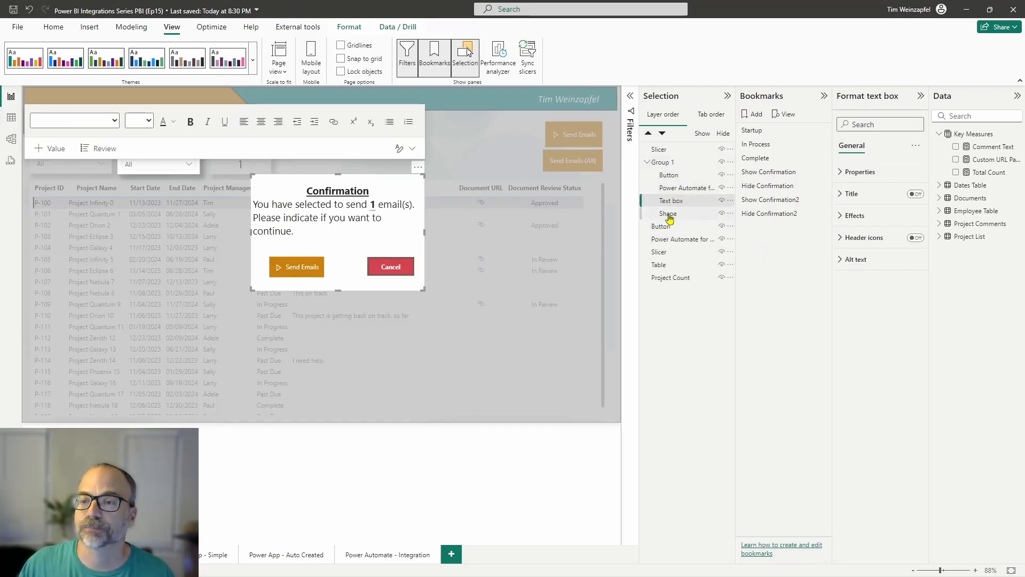
click(669, 176)
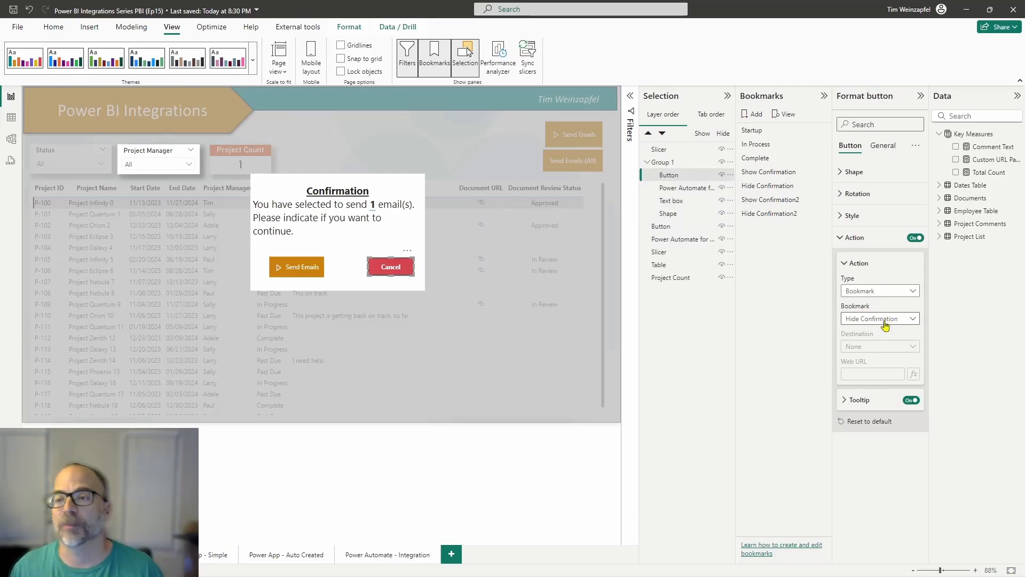
Step: Apply the Hide Confirmation bookmark, then collapse the button formatting options and the bookmark list to enlarge the canvas
click(768, 187)
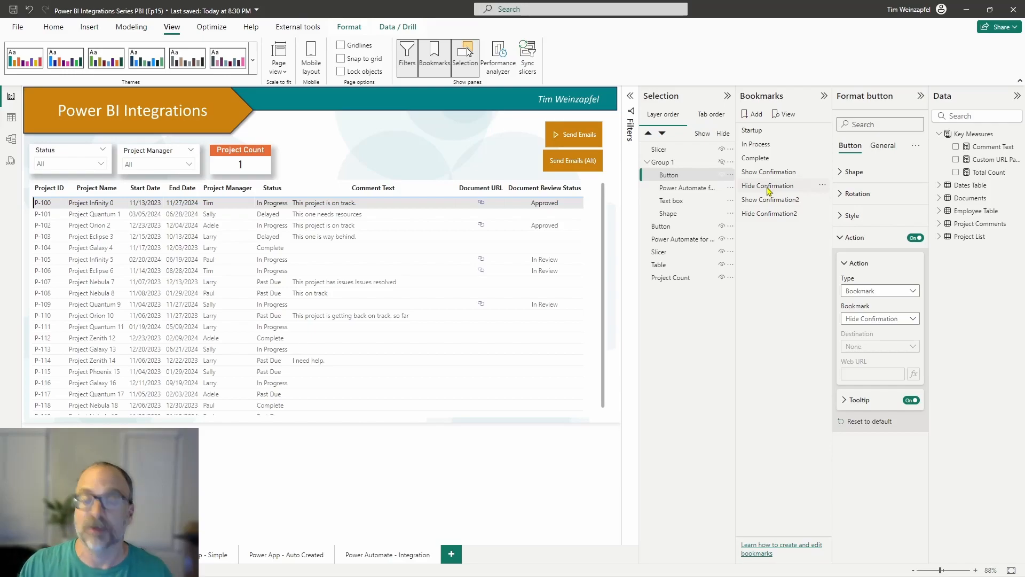
click(767, 187)
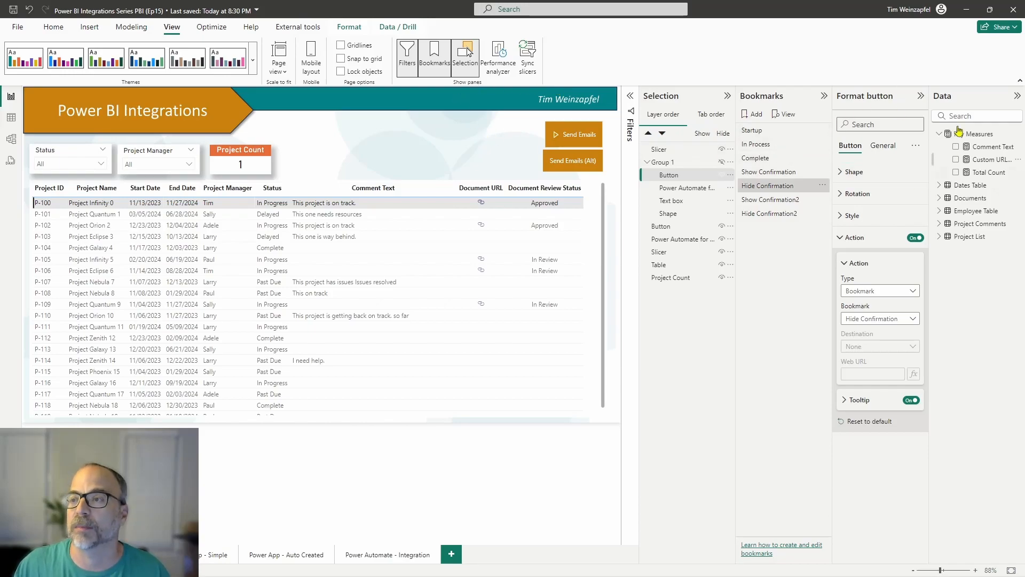
click(922, 97)
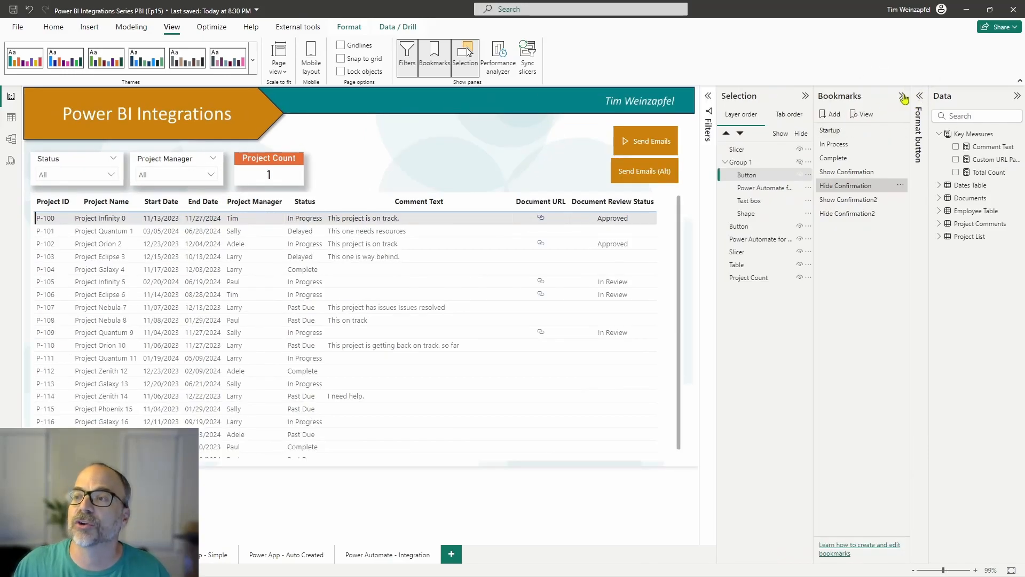
click(904, 96)
Step: Deselect the button and clear the P-100 row selection in the project table
click(591, 152)
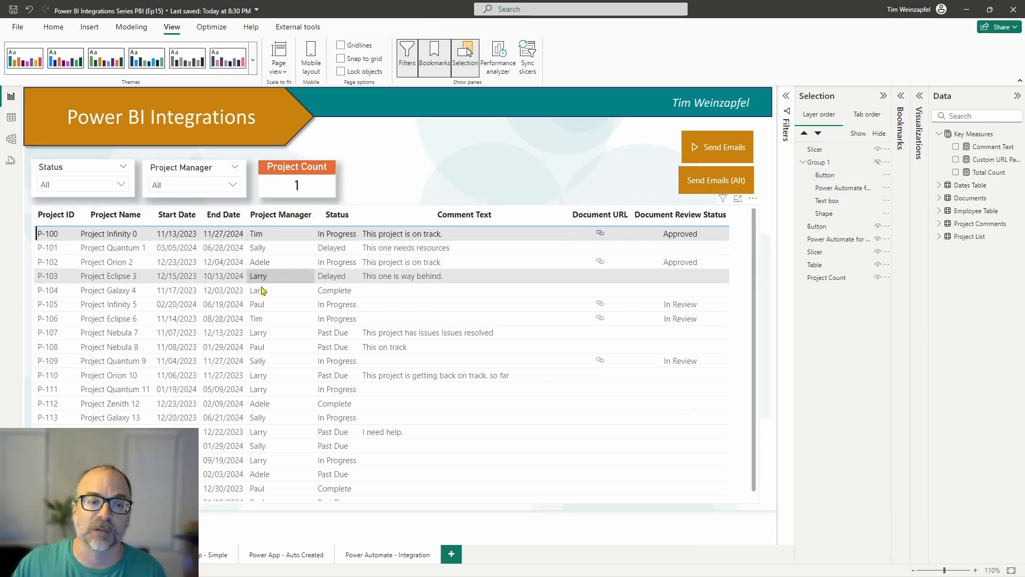
click(367, 235)
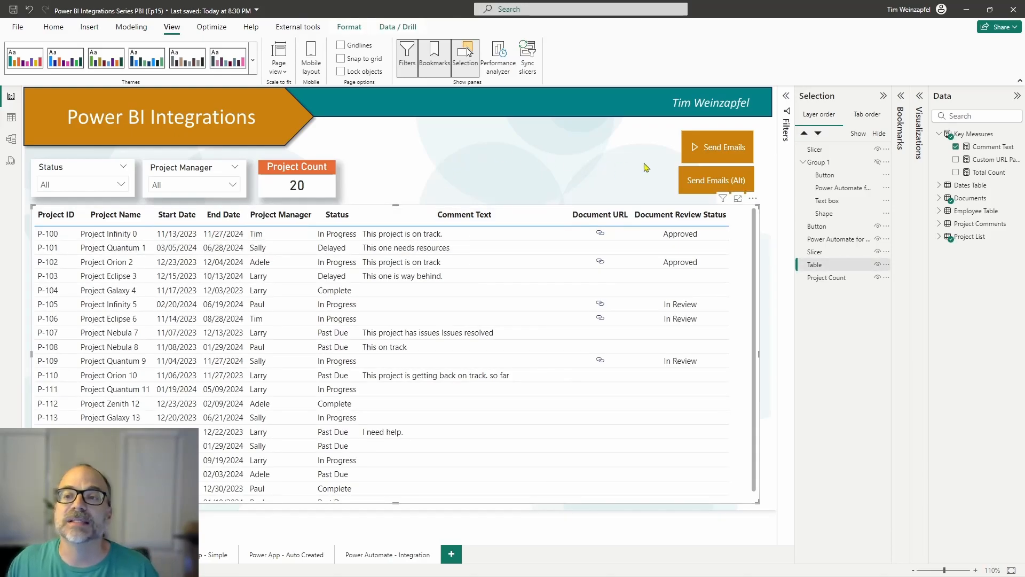
Step: Filter the Status slicer to Past Due and examine which filters affect the project table and the Send Emails button
click(698, 158)
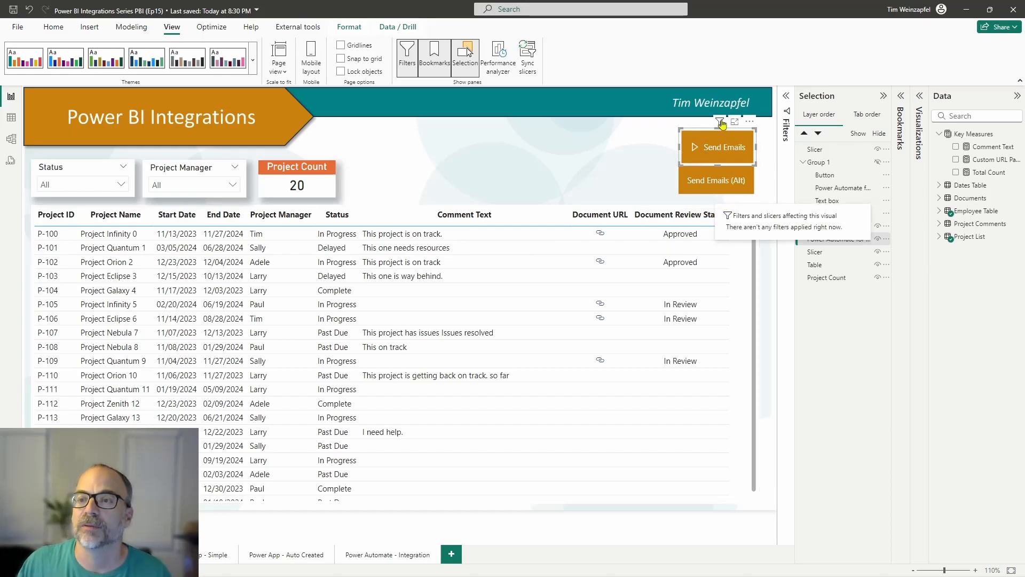
click(117, 185)
click(78, 257)
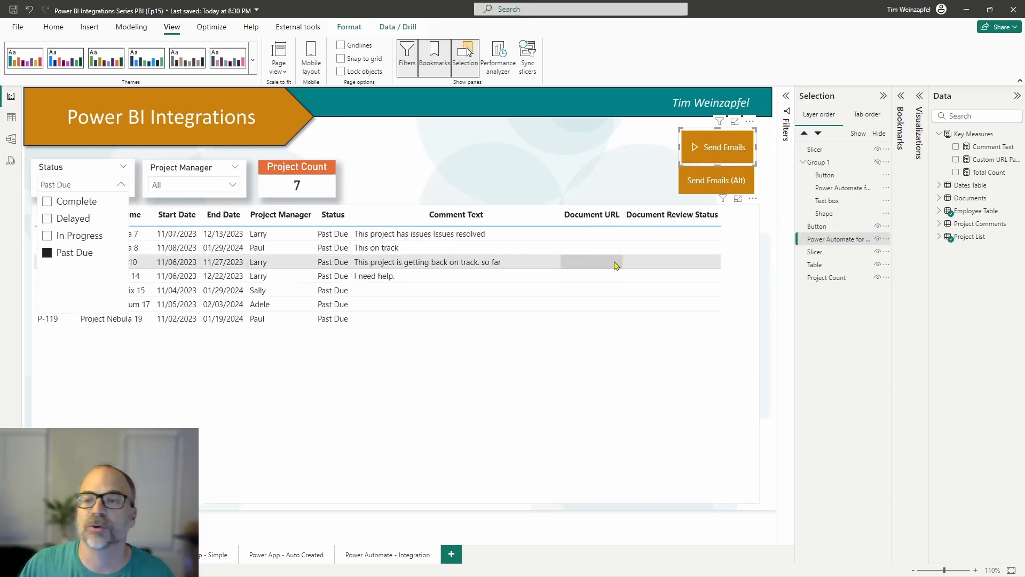
mouse_move(724, 204)
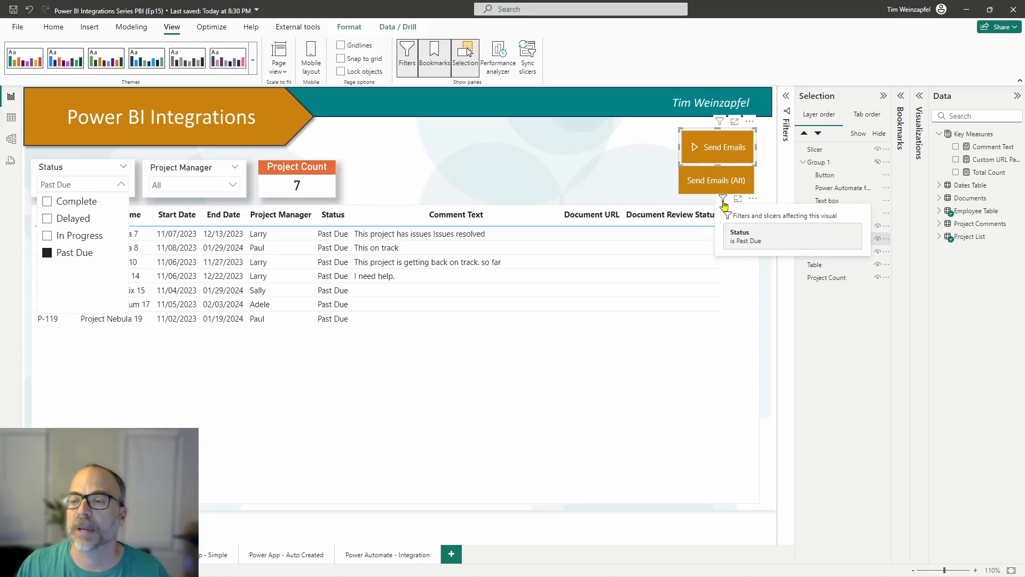
mouse_move(719, 125)
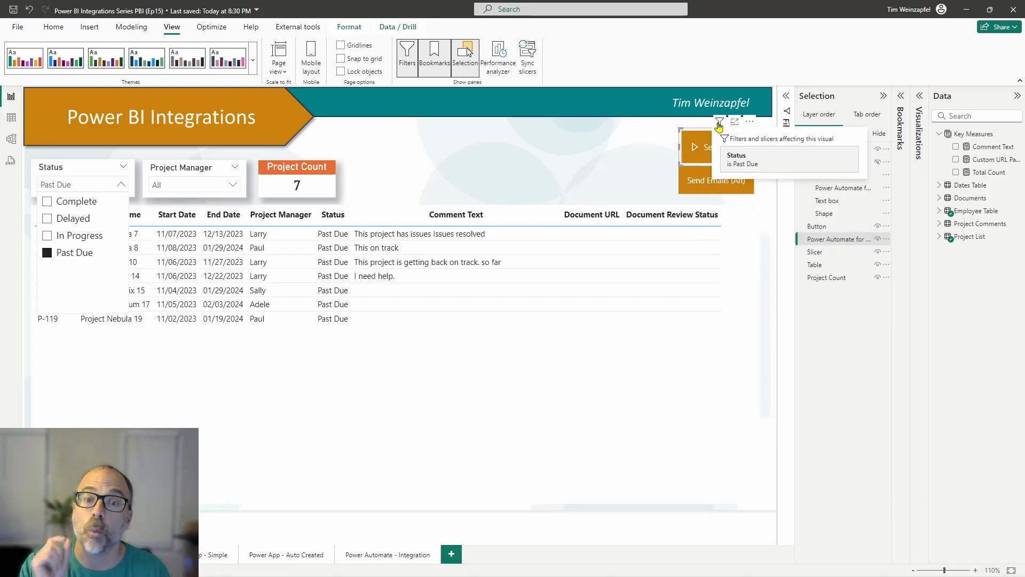
click(587, 174)
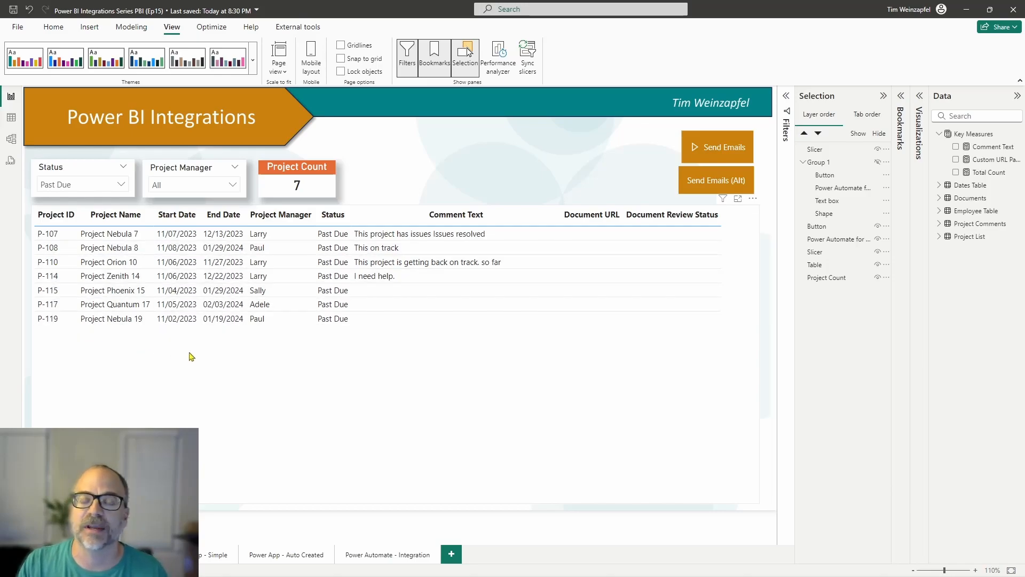
Step: Enlarge the Send Emails button and convert it to a table of its Power Automate data, shrinking the table above the project list
click(687, 161)
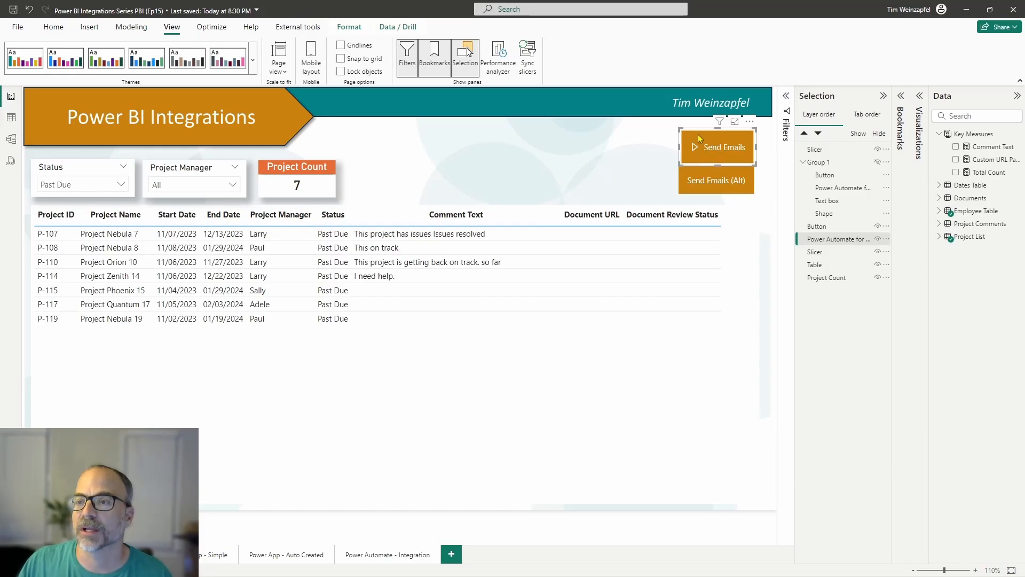
click(920, 98)
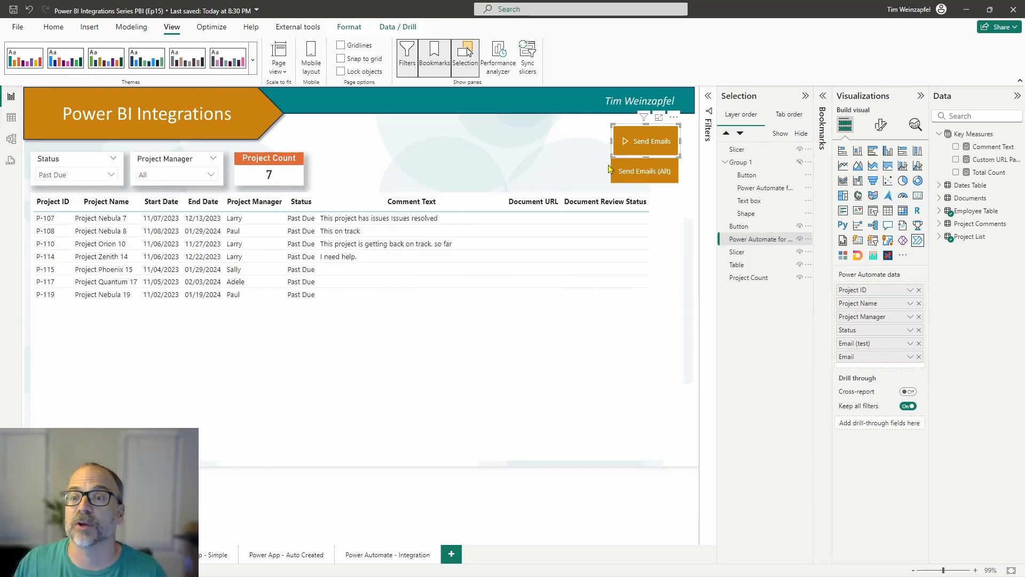
drag(609, 158, 454, 293)
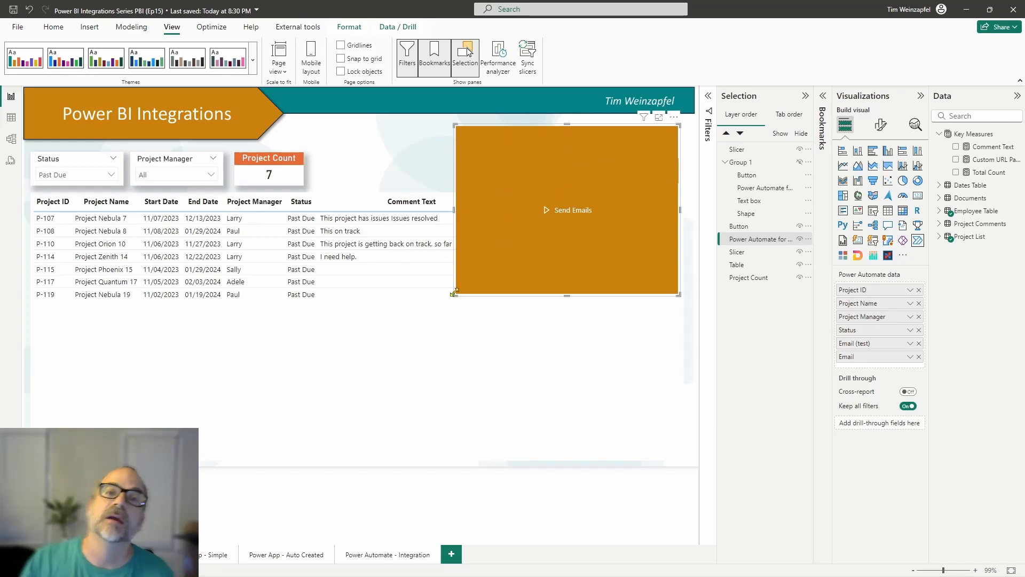
click(888, 211)
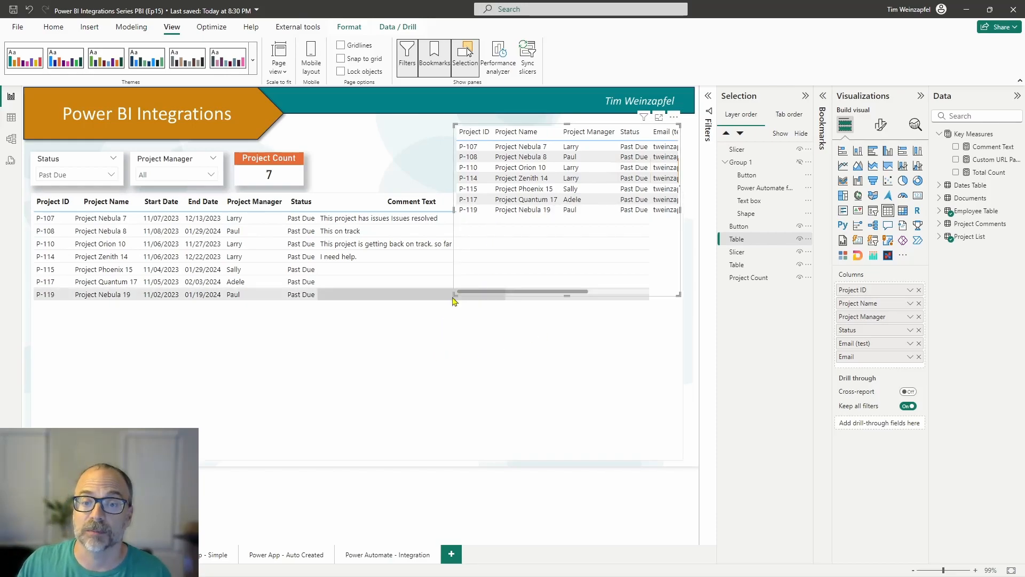
drag(454, 294, 515, 231)
click(520, 327)
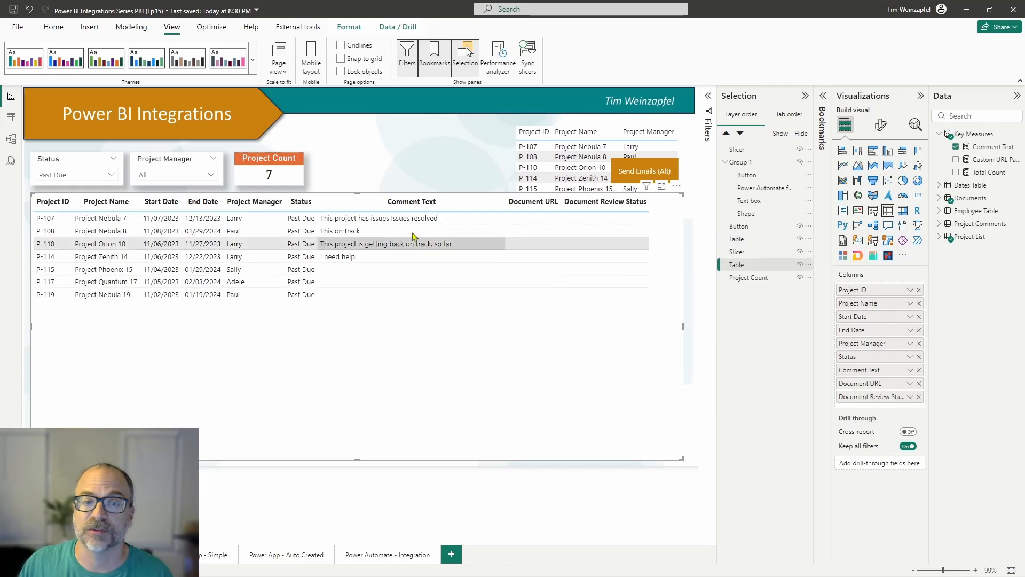
Step: Clear the Status slicer and resize the converted table to fit just above the project table
click(101, 159)
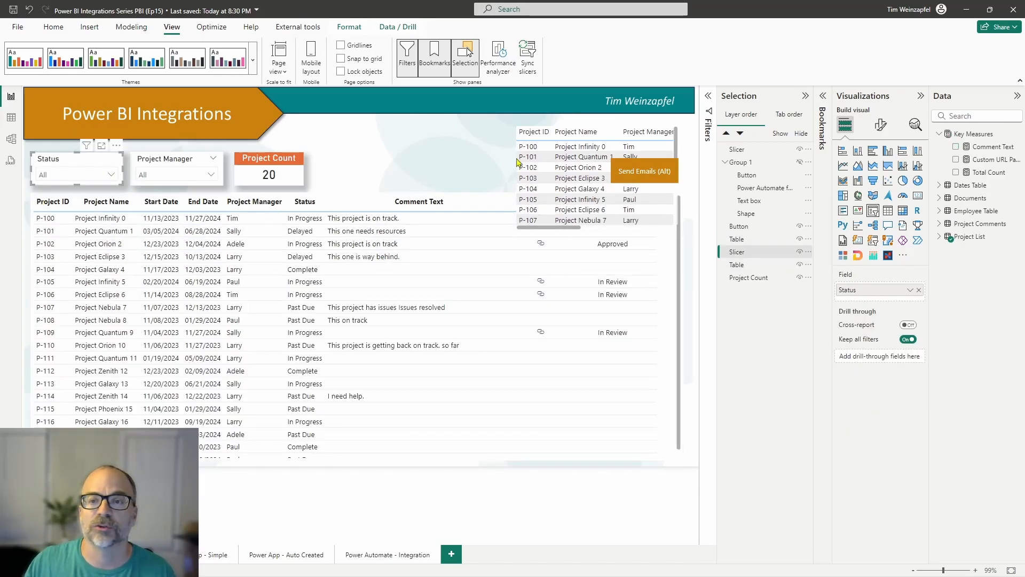
click(520, 228)
drag(516, 230, 473, 198)
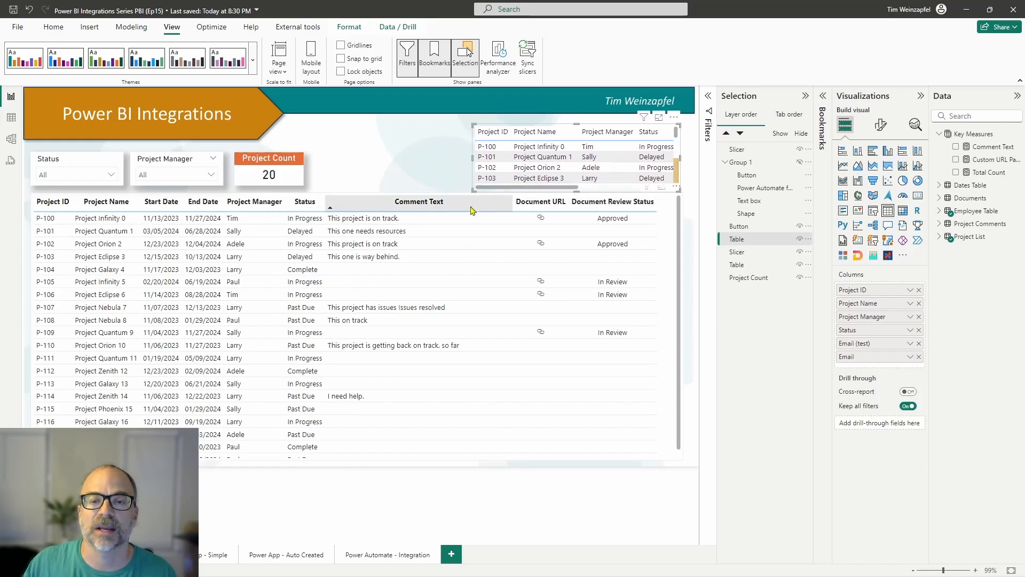
click(407, 201)
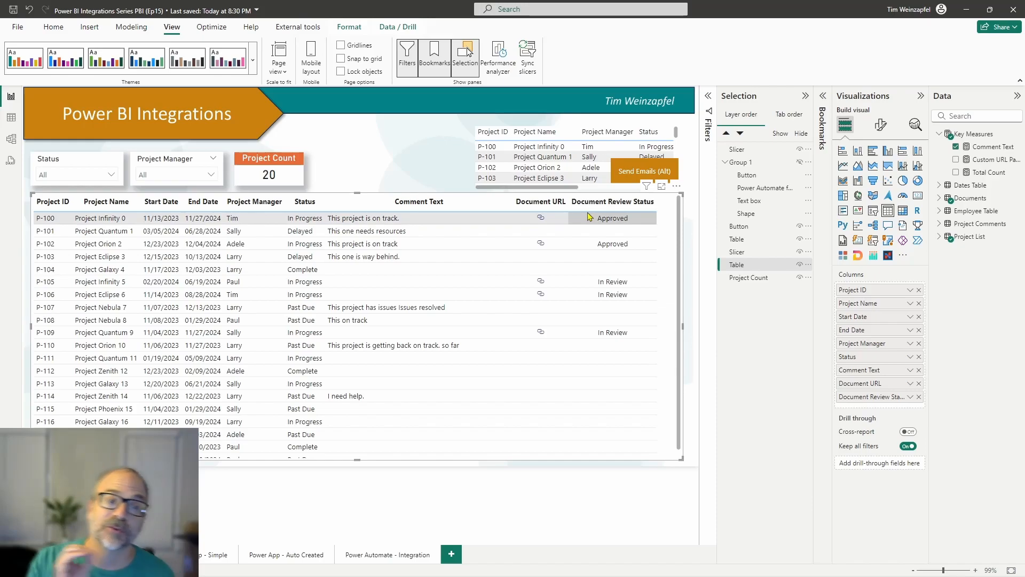
Step: Filter only the project table to Past Due with its visual-level Status filter, and collapse the filter options
click(709, 97)
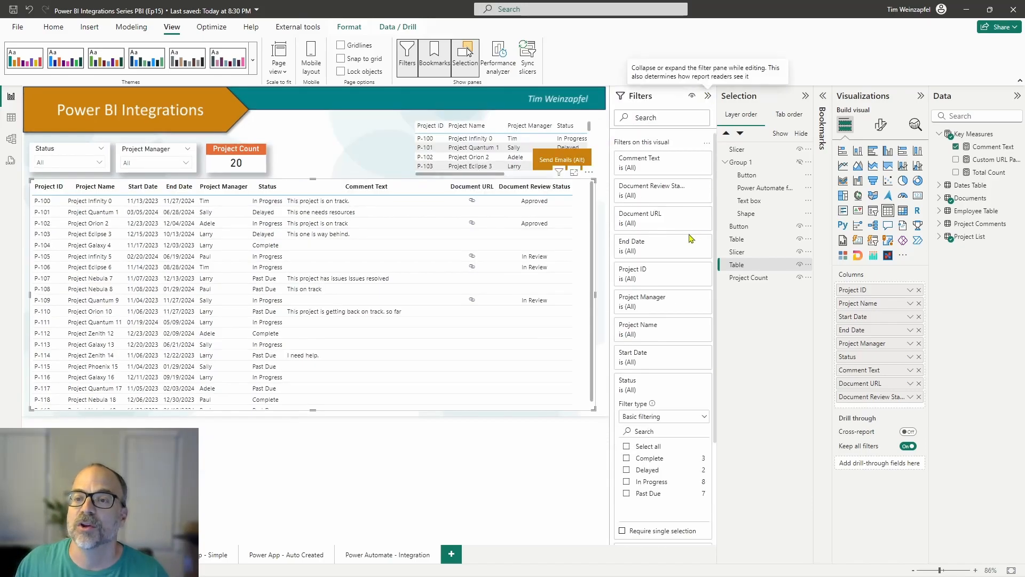
click(636, 385)
click(628, 390)
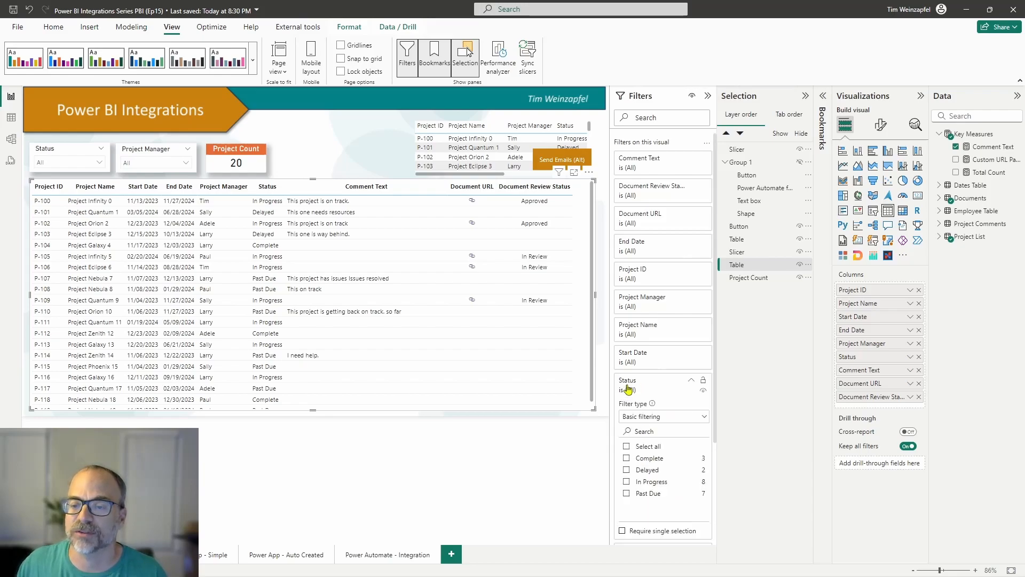
click(645, 492)
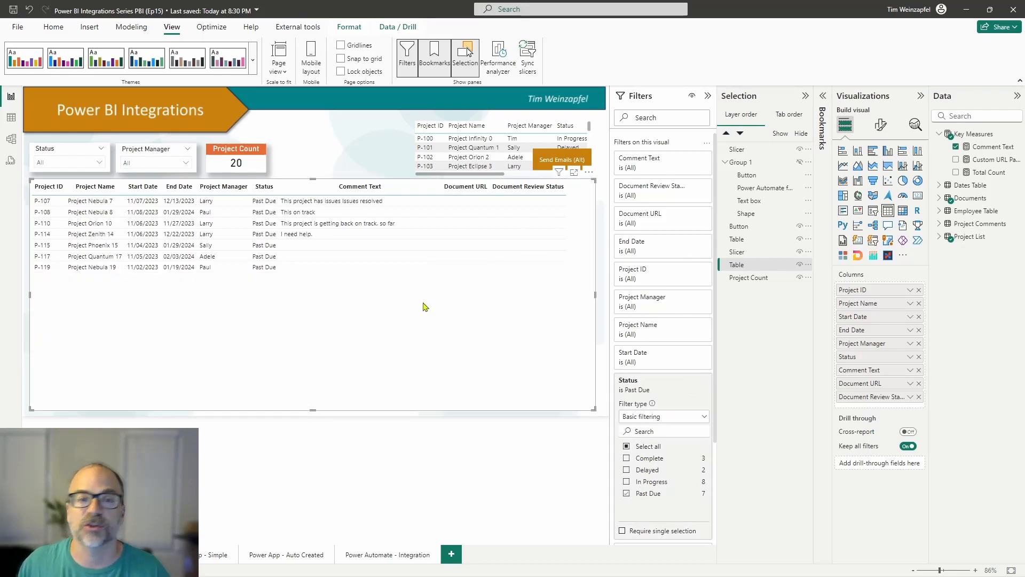
click(707, 96)
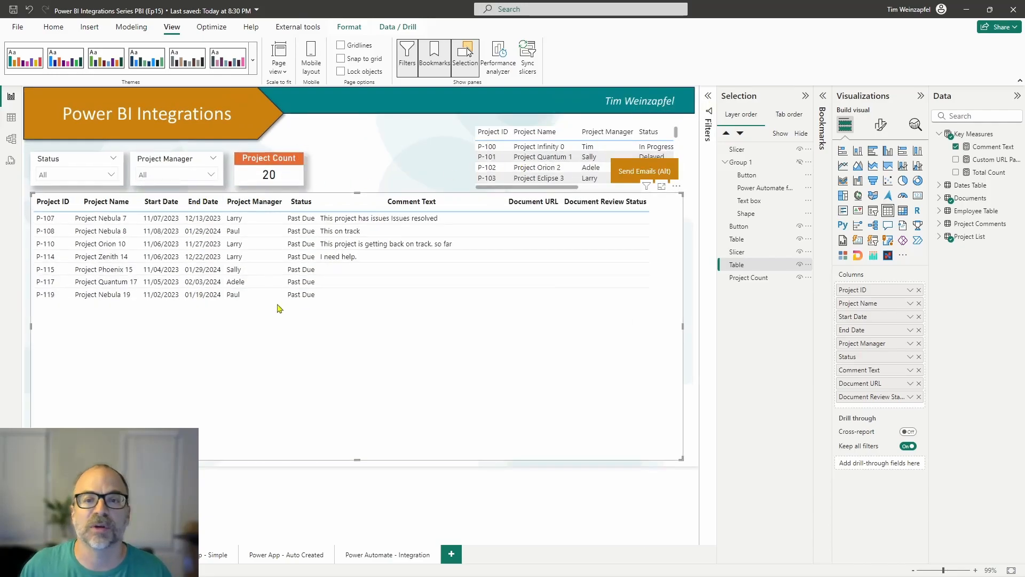
Step: Examine the enlarged converted table sorted by Project Name, and turn it back into a small Power Automate button
click(549, 131)
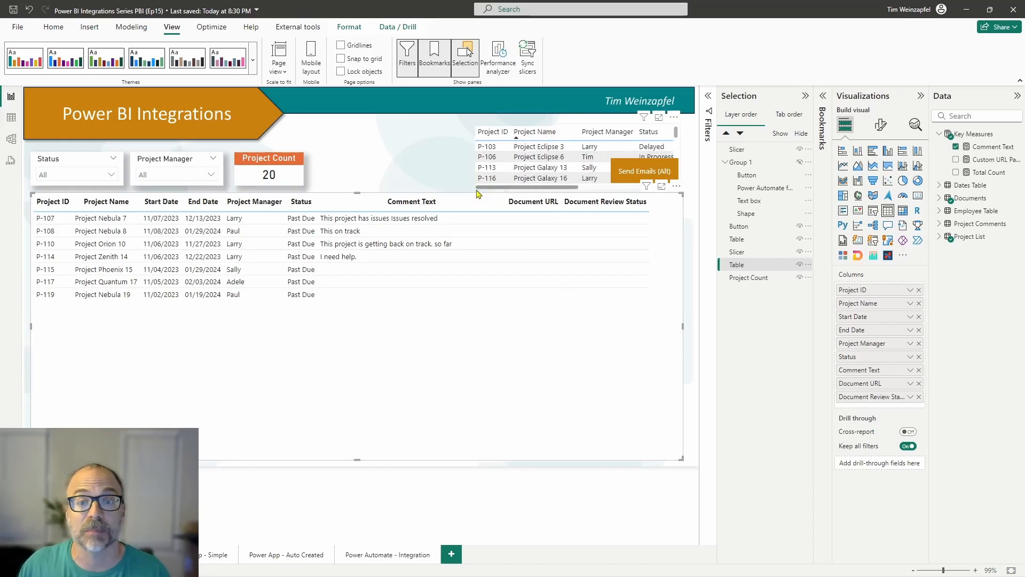
drag(473, 190, 347, 414)
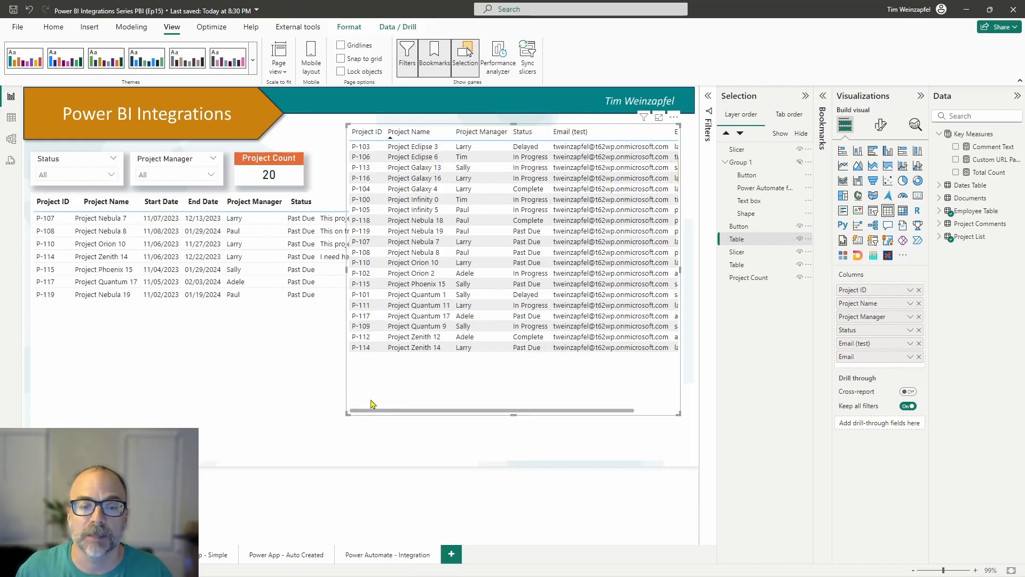
drag(347, 414, 612, 153)
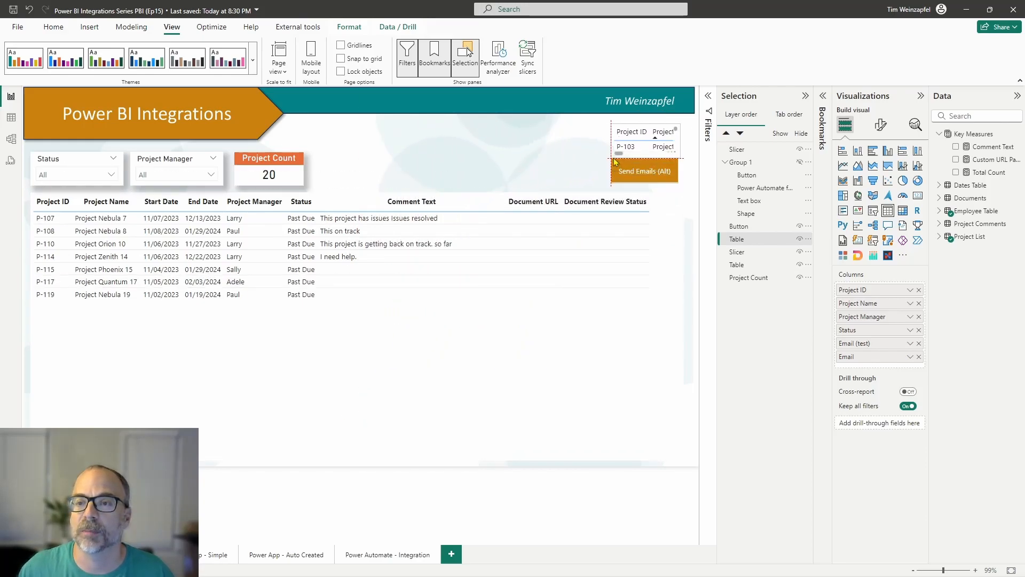
click(918, 239)
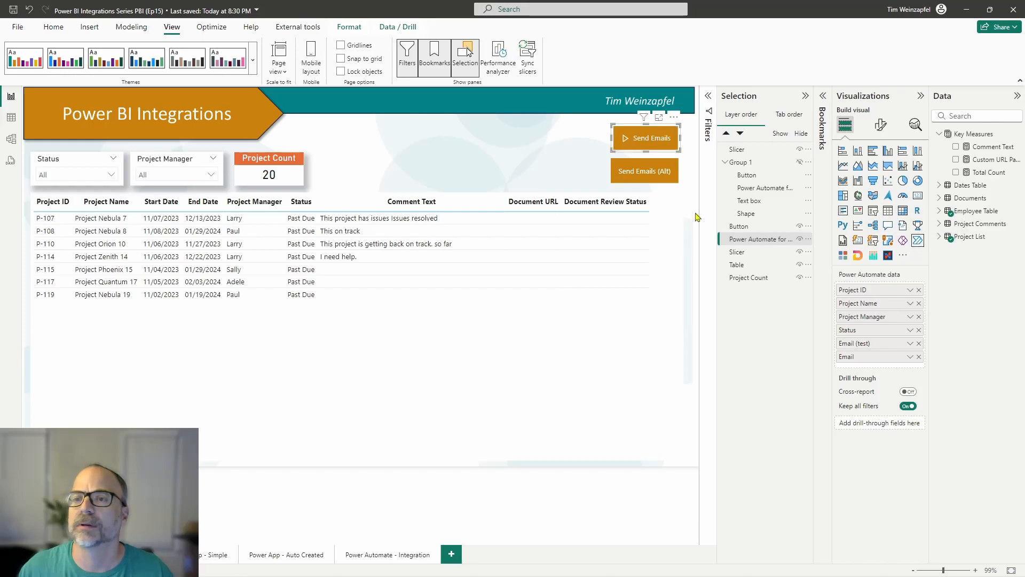
Step: Set the Status slicer to Past Due to check the filter affecting the Send Emails button, and clear the slicer again
click(111, 174)
click(68, 236)
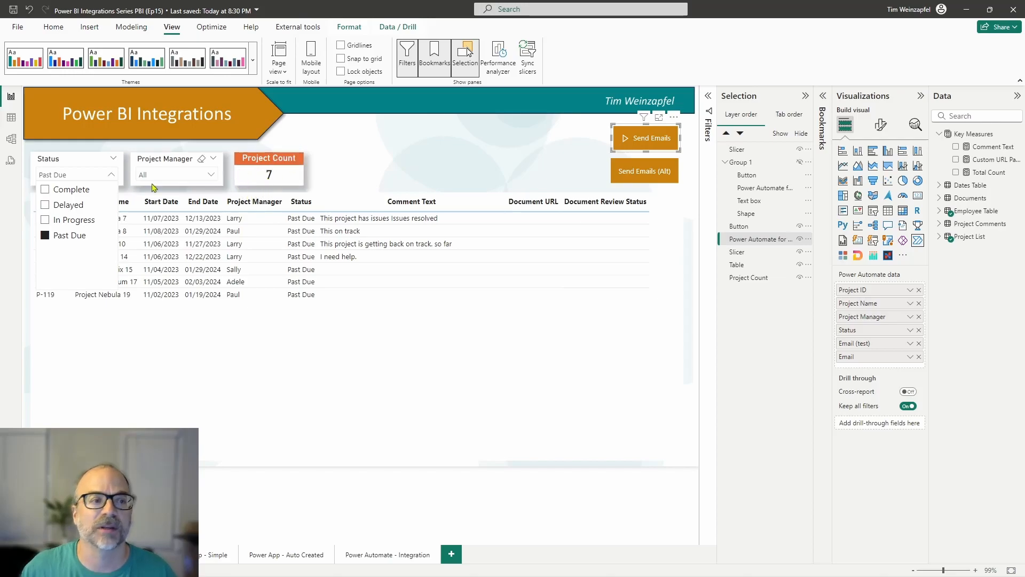
mouse_move(643, 118)
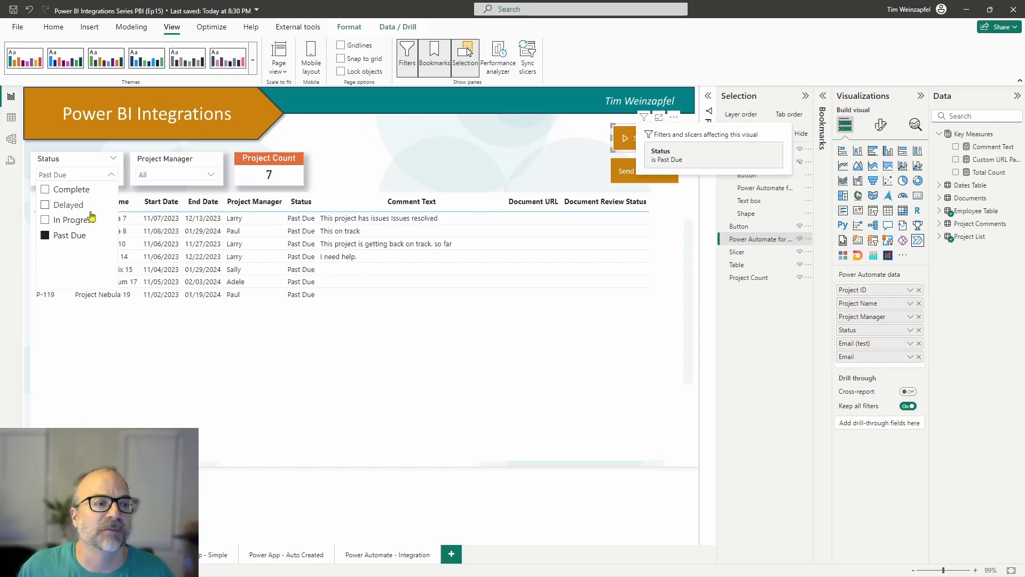
click(77, 236)
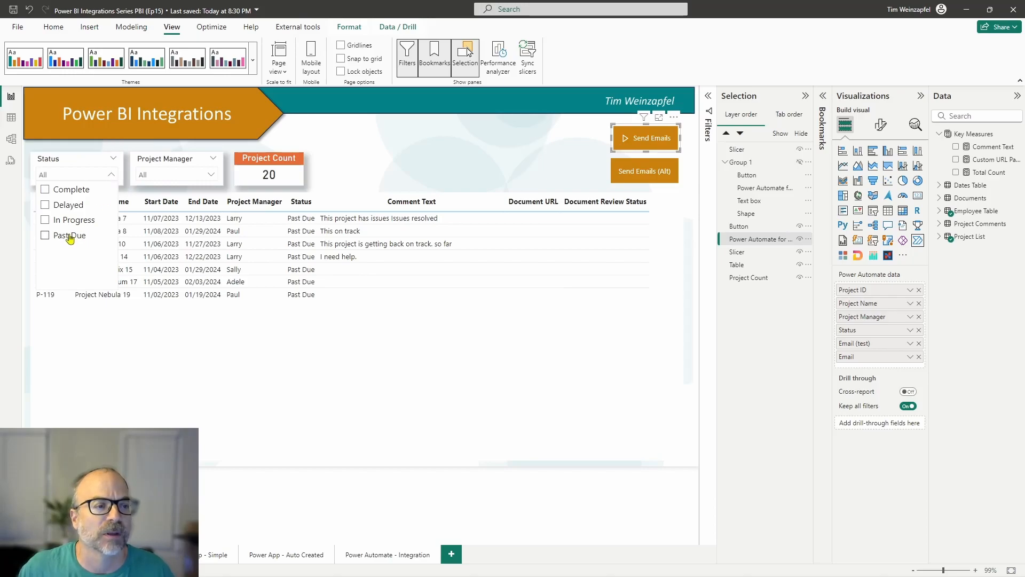
click(549, 215)
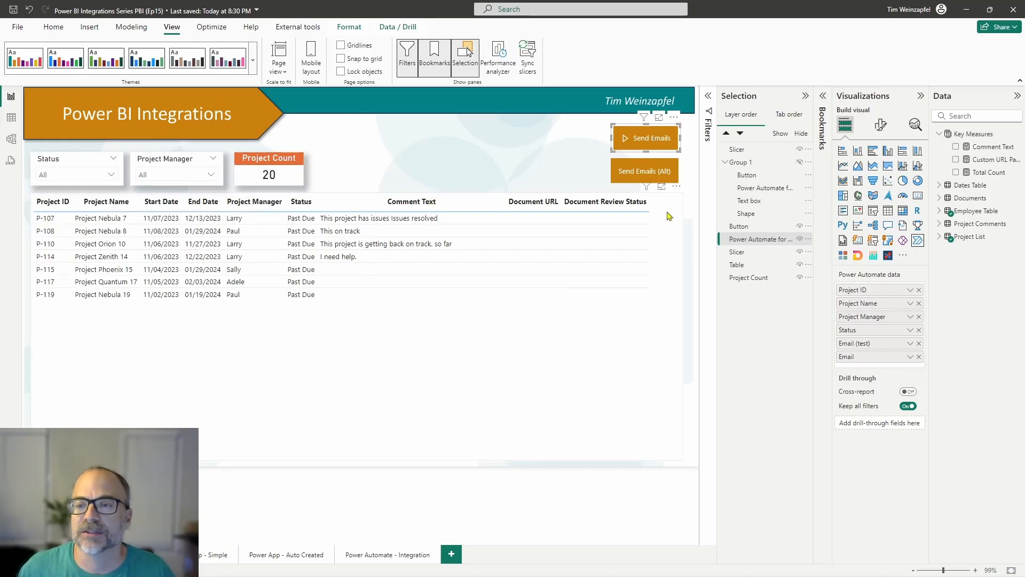
Step: Clear the visual-level Status filter from the project table, collapse the filter options and deselect the table
click(708, 98)
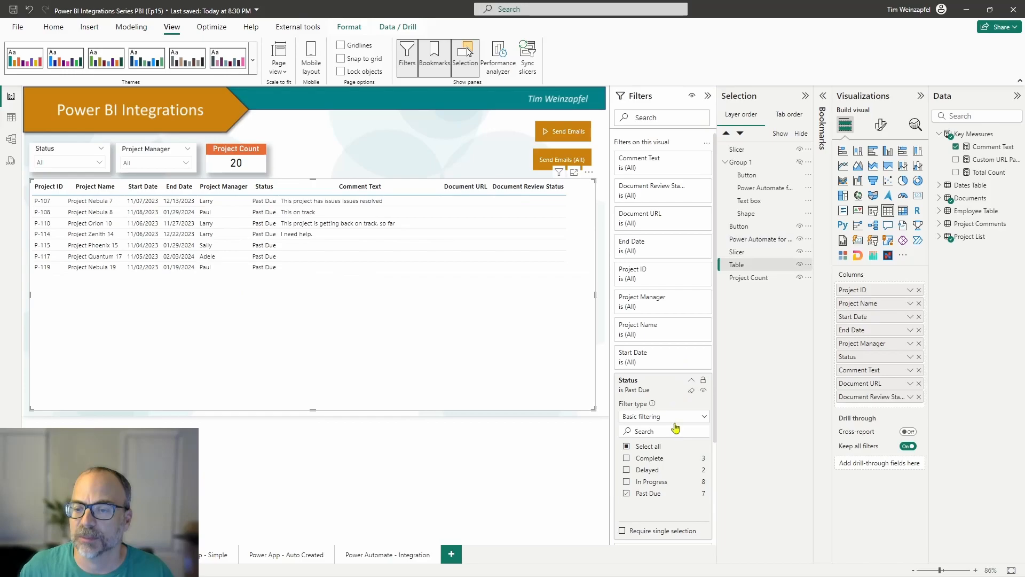
click(708, 96)
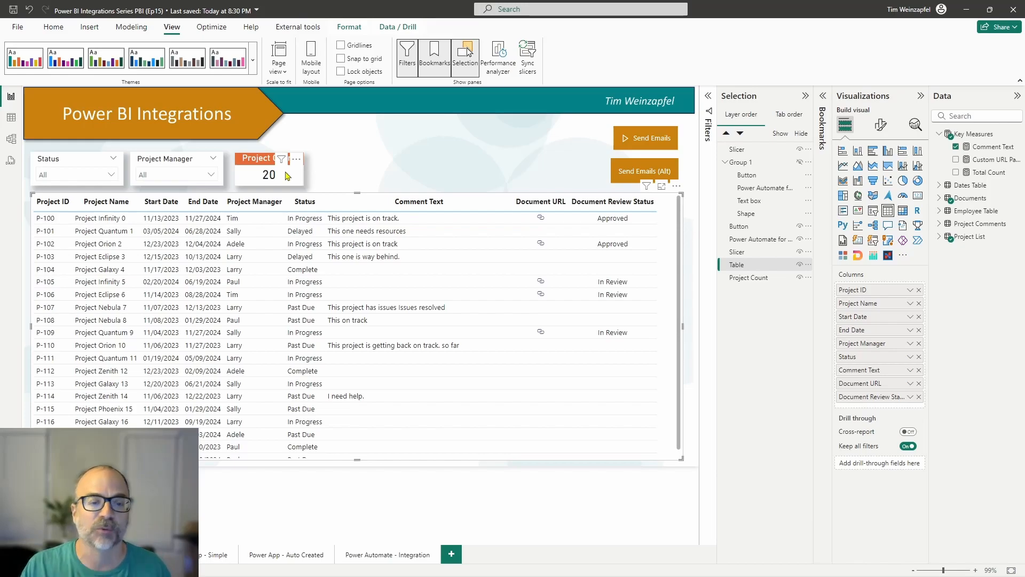
click(365, 172)
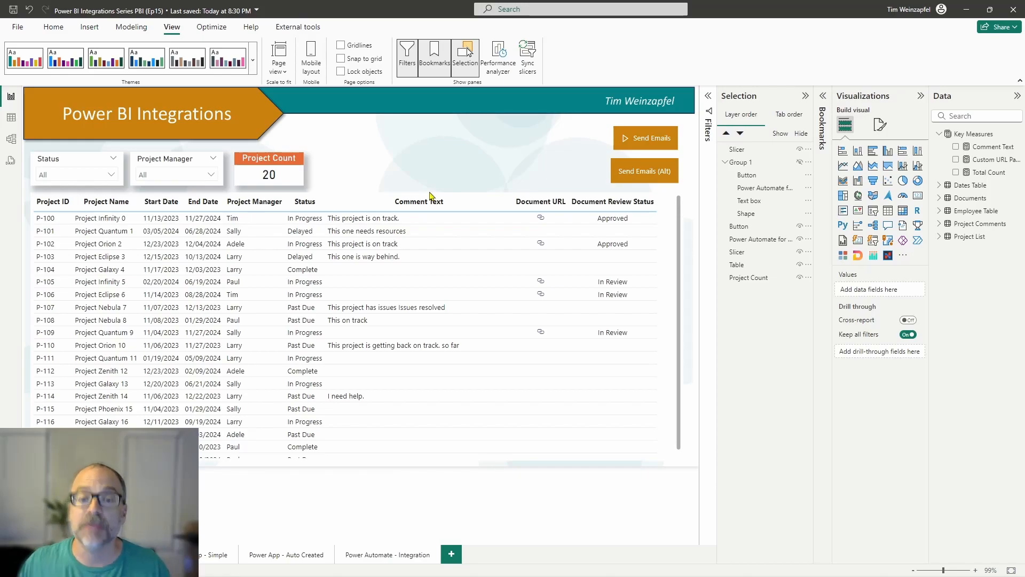
Step: Show the confirmation pop-up with the Send Emails (Alt) button and cancel it without sending
click(642, 175)
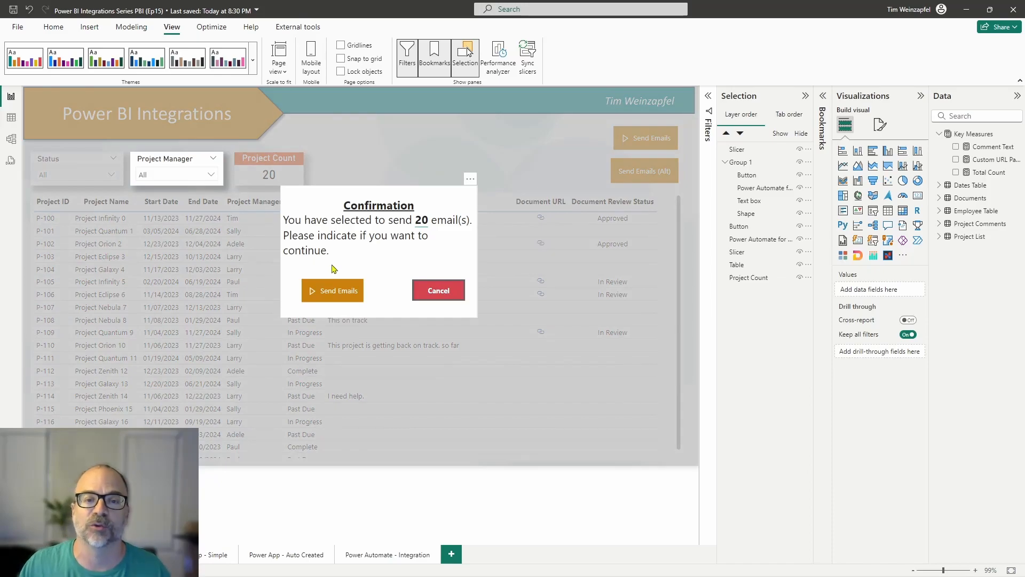
click(438, 291)
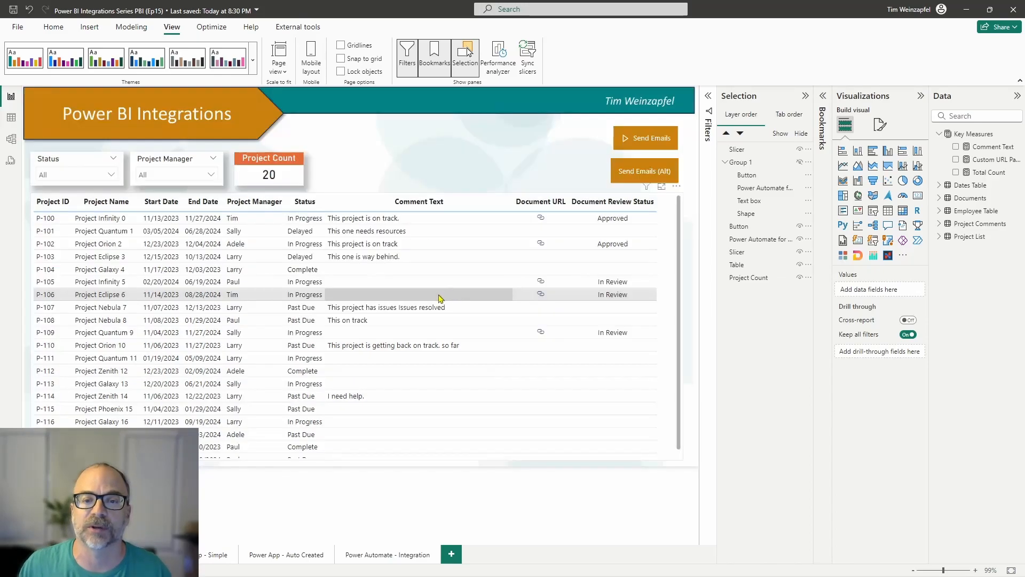
Step: Open the "Devon and Cornwell - Send Email" flow from the Send Emails button for editing and examine its Condition step
click(648, 148)
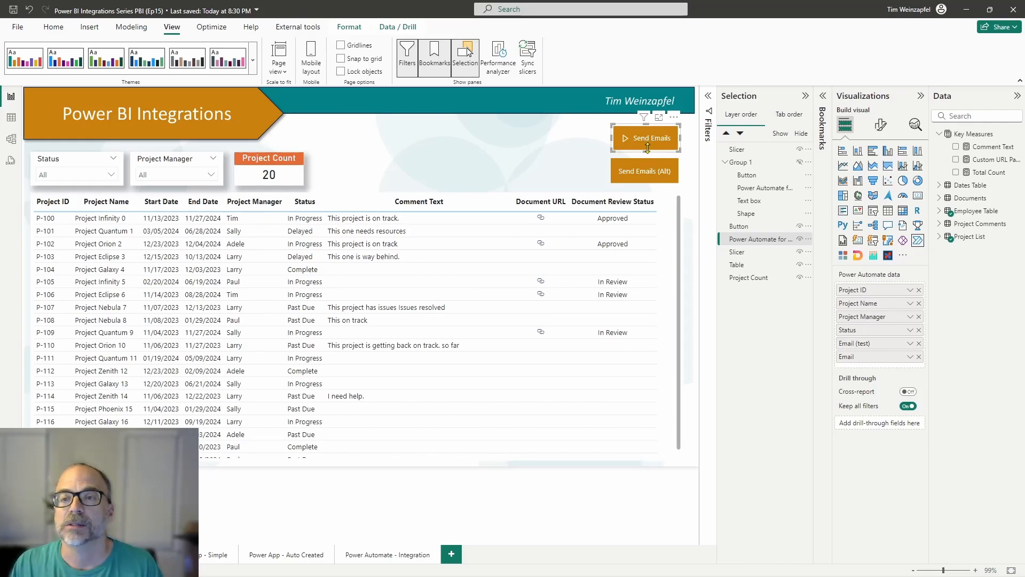
click(675, 119)
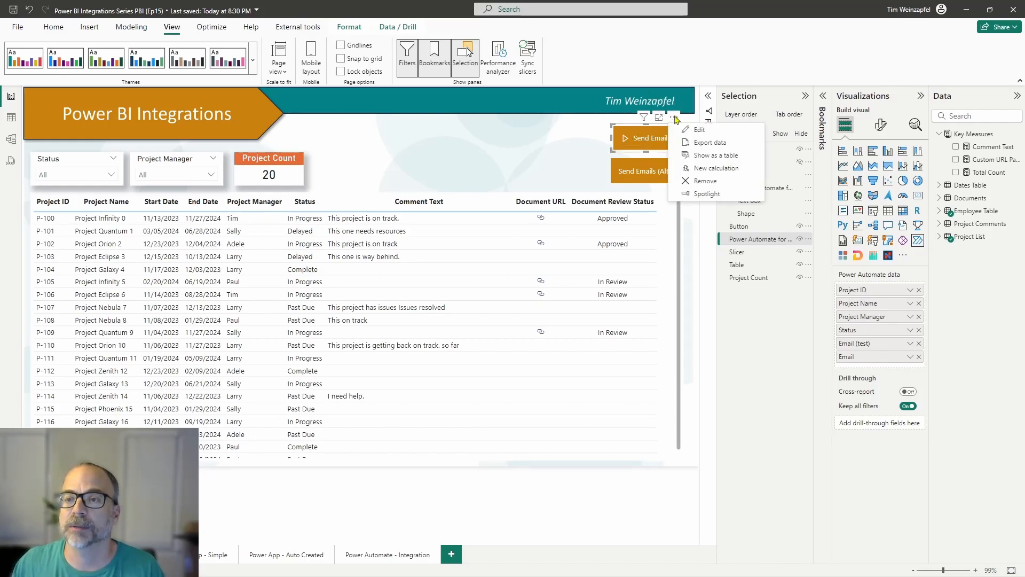
click(697, 131)
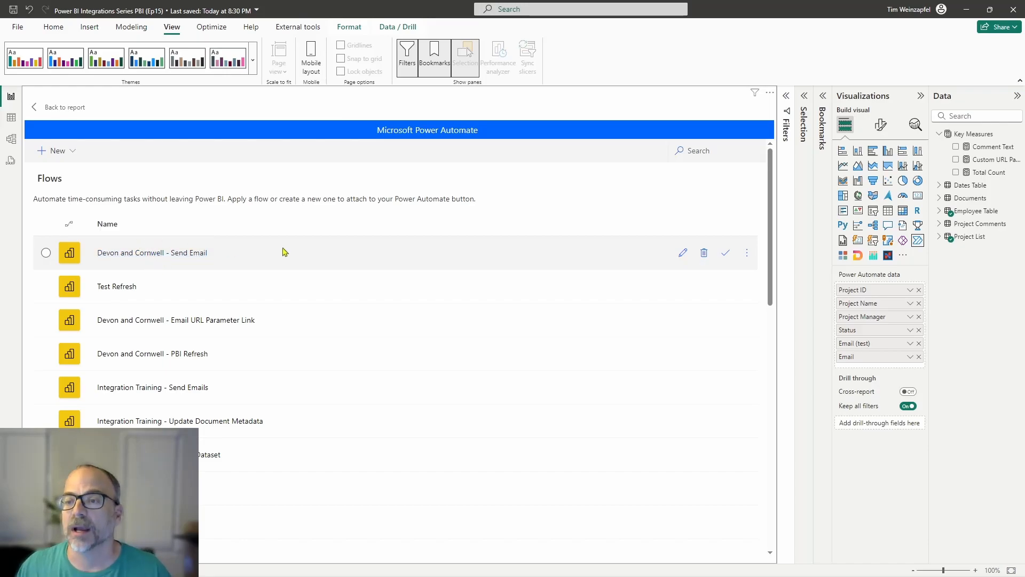
click(683, 253)
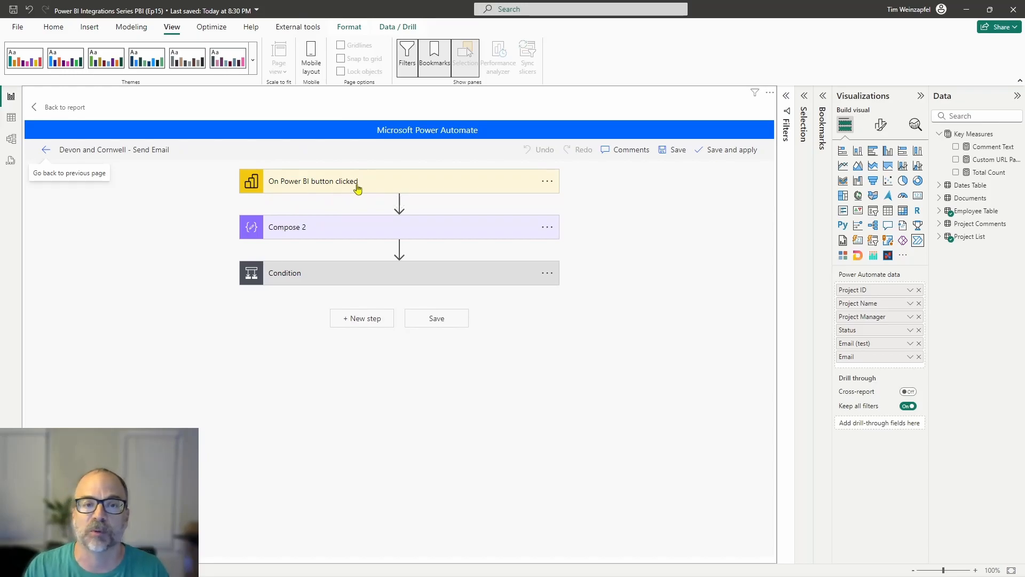
click(380, 278)
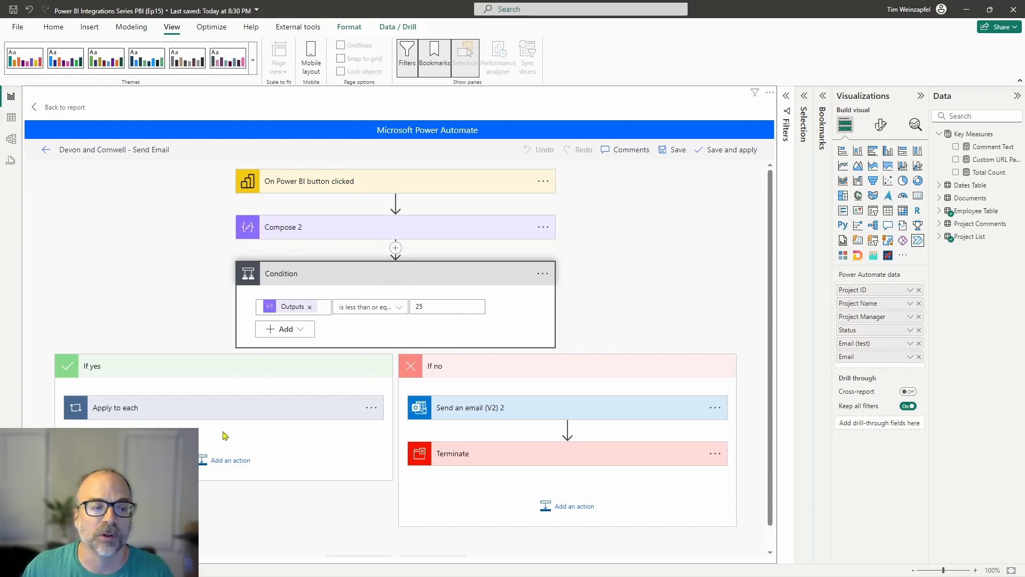
Step: Expand the Apply to each and Compose 2 steps, and set the Condition's less-than-or-equal limit to 5
click(247, 409)
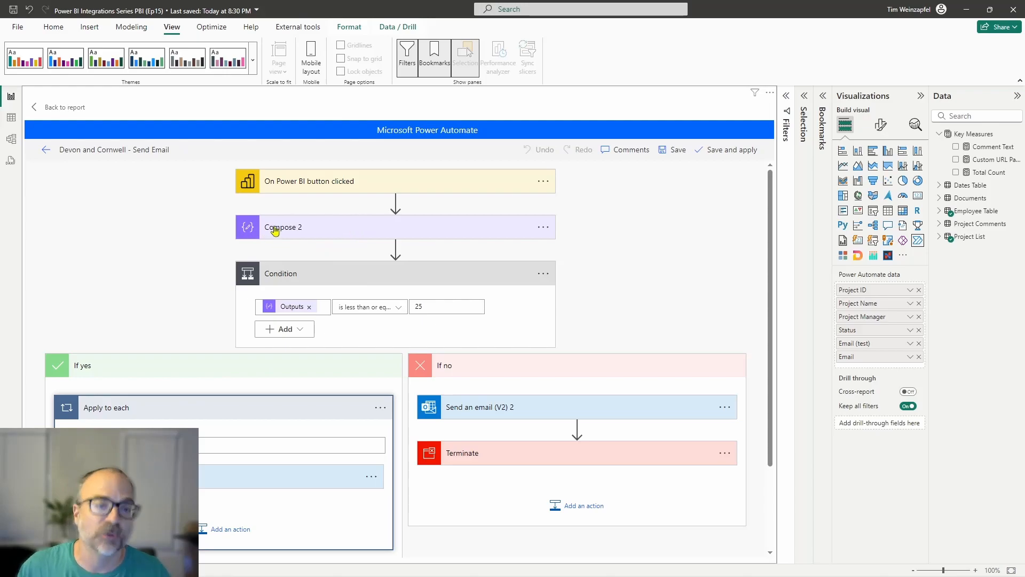
click(299, 227)
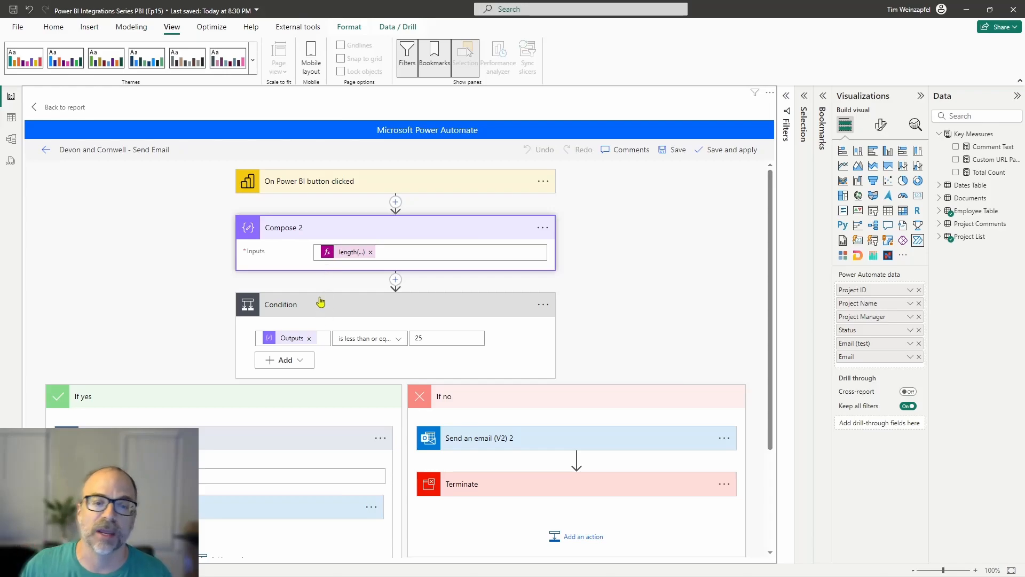
click(418, 338)
text(5)
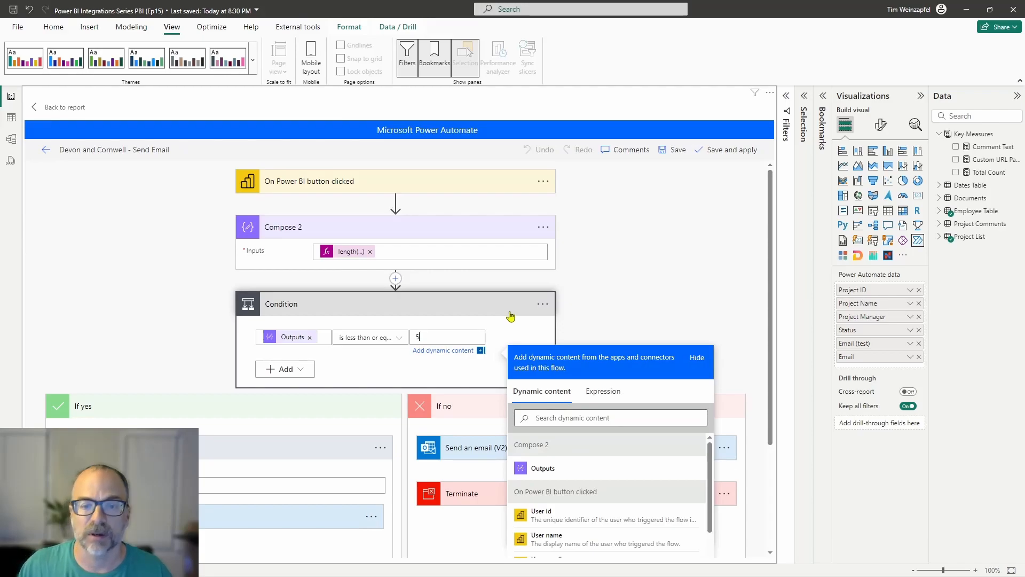
click(613, 279)
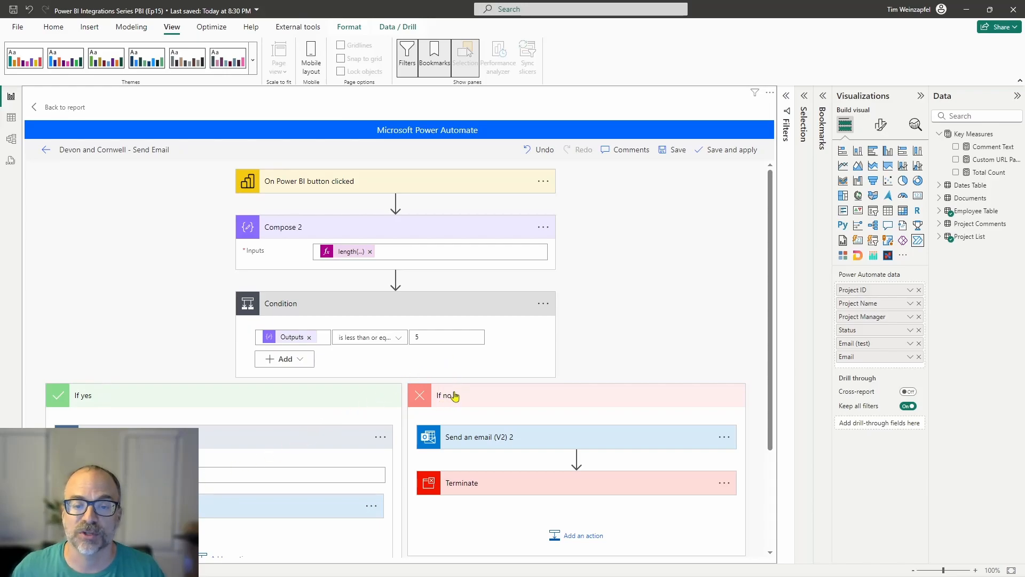
Step: Expand Send an email (V2) 2 in the If no branch and examine its recipient, subject and body
click(496, 443)
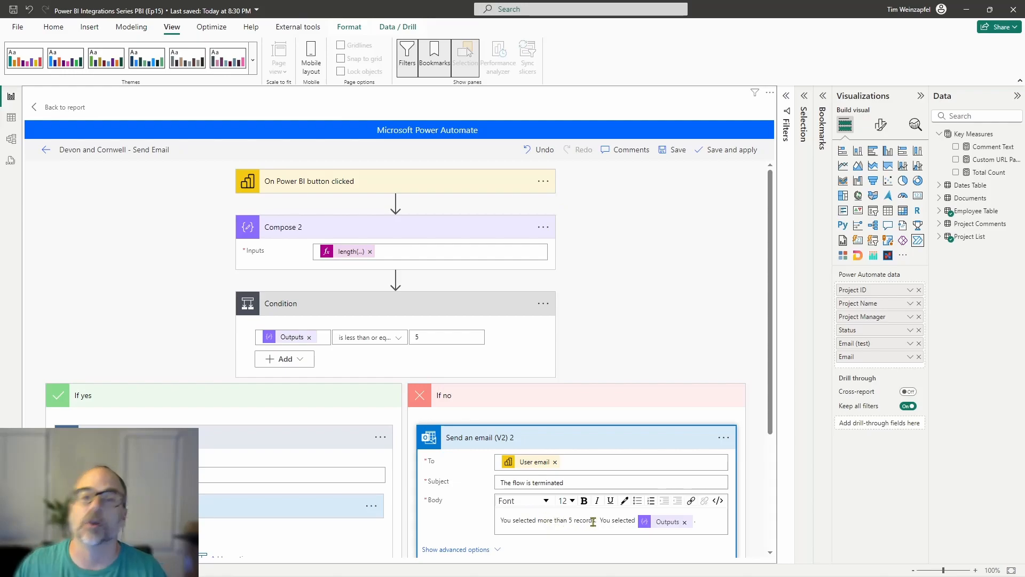
scroll(585, 521, down, 2)
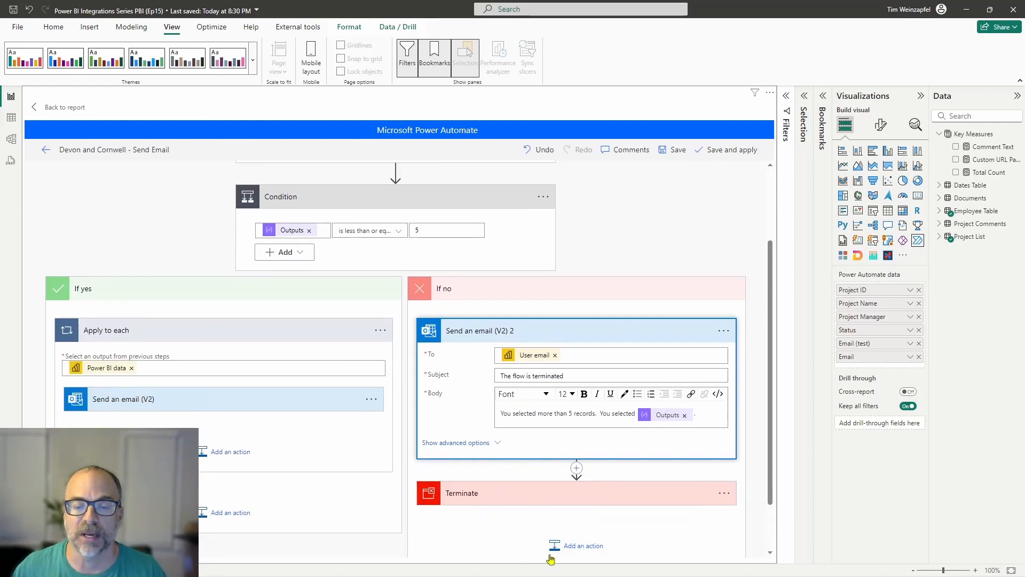
scroll(427, 241, up, 2)
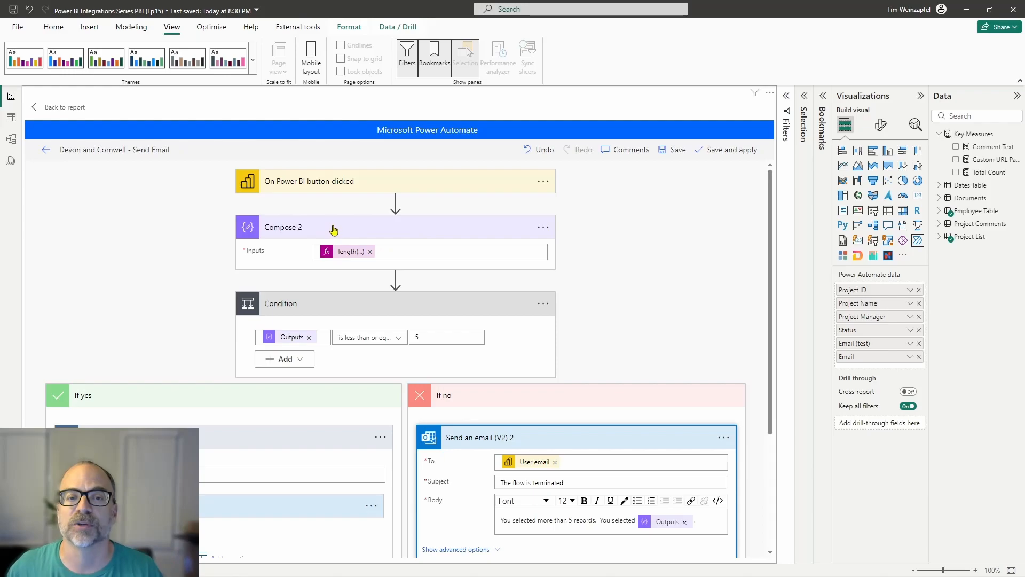
Step: Add a Data Operation Compose action between Compose 2 and the Condition
mouse_move(396, 280)
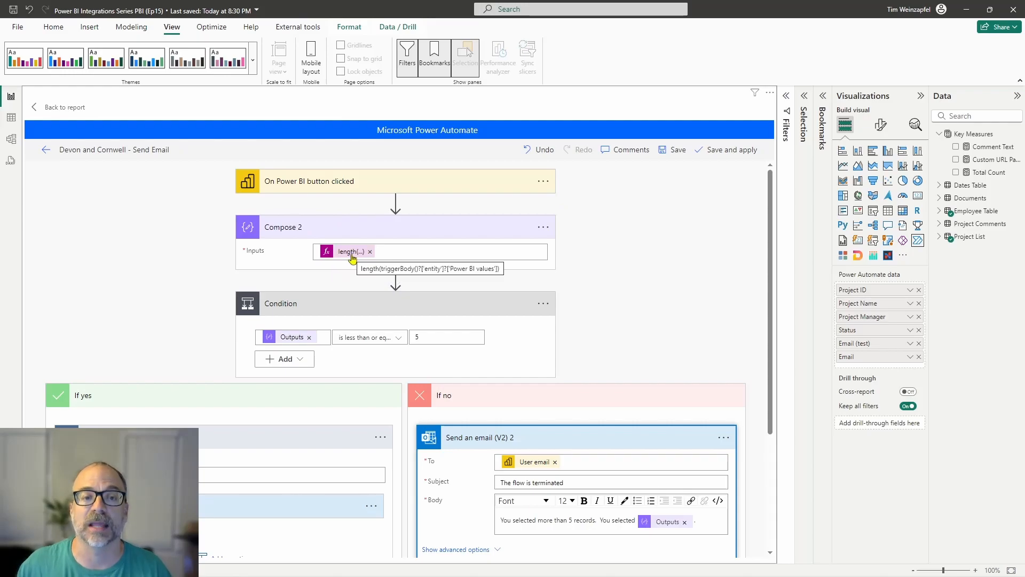
click(396, 280)
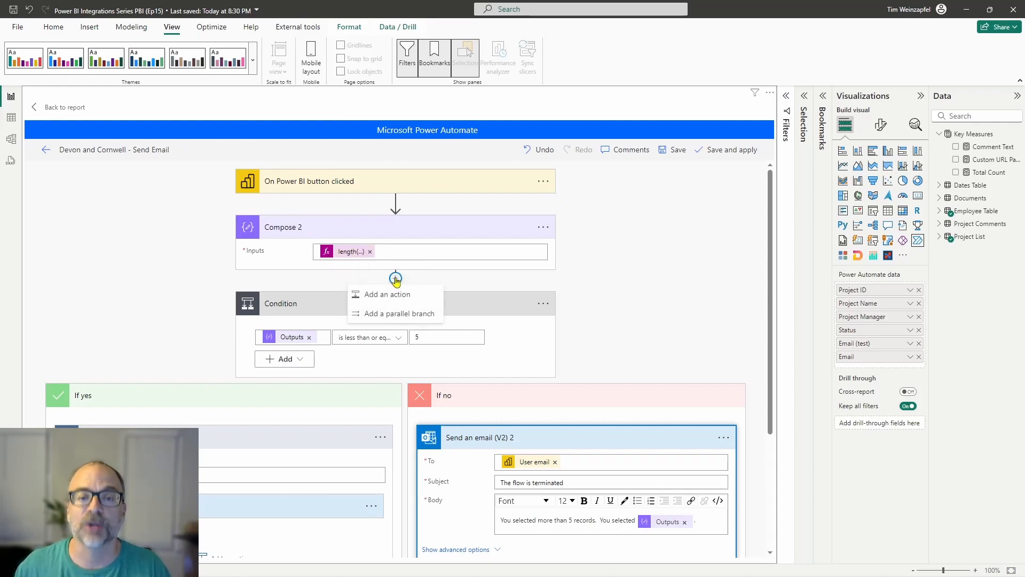
click(403, 295)
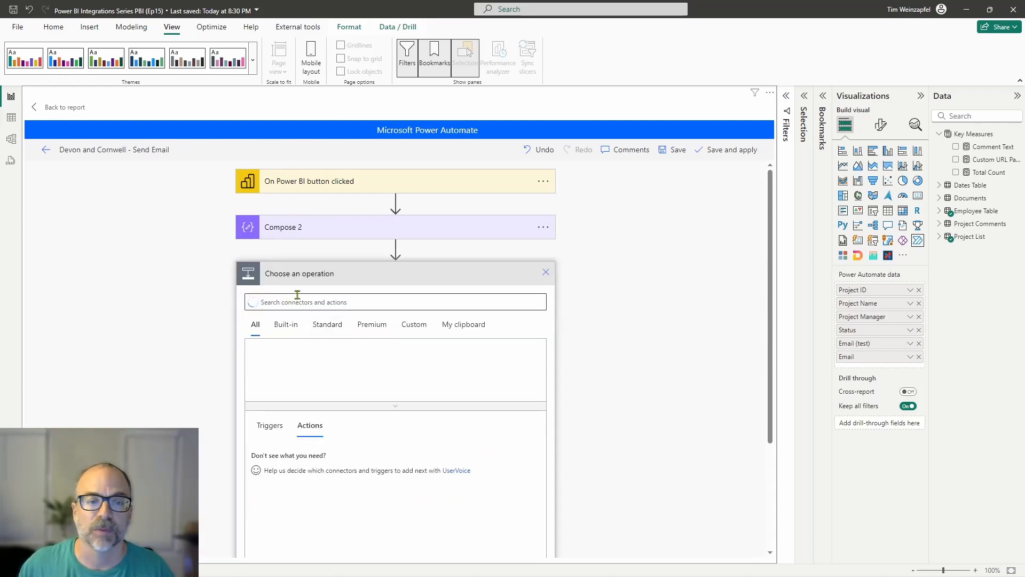
click(316, 303)
text(compose)
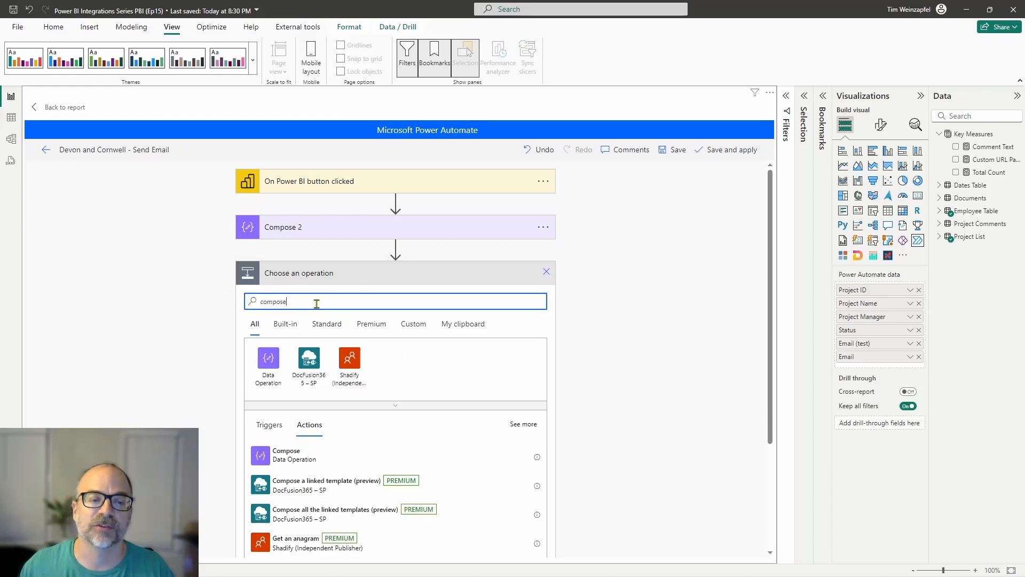
click(270, 360)
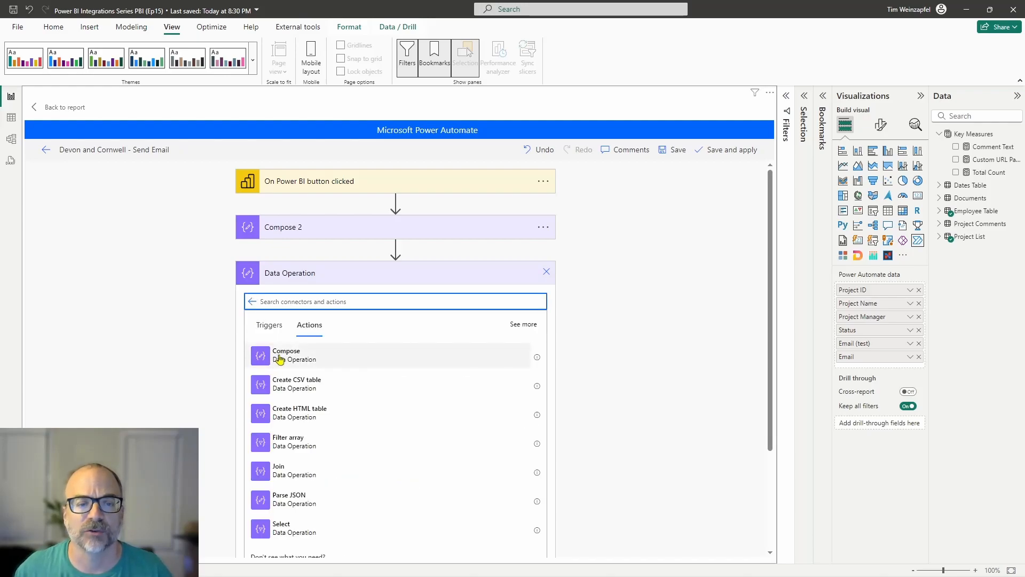
click(292, 363)
click(353, 297)
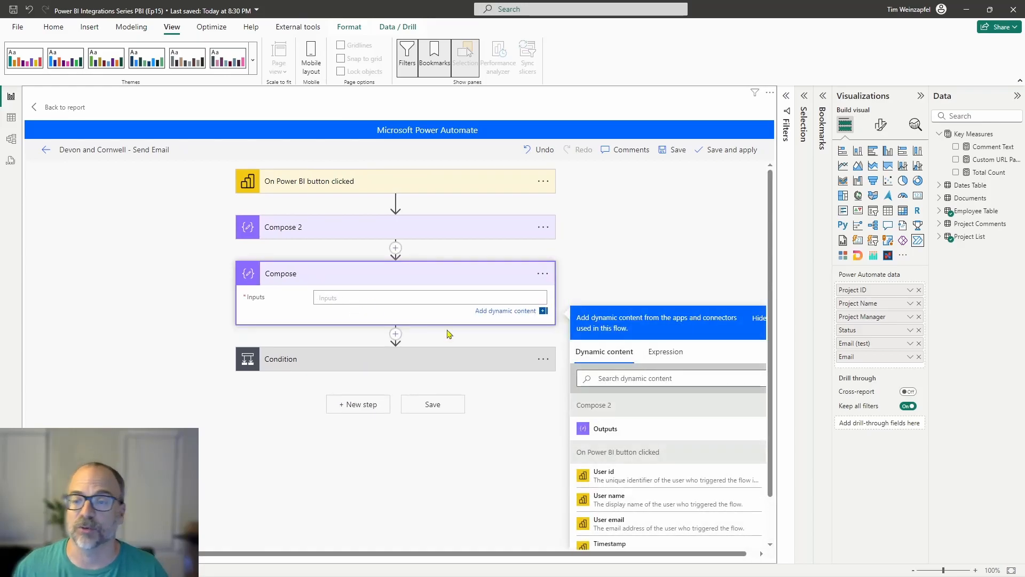
click(654, 352)
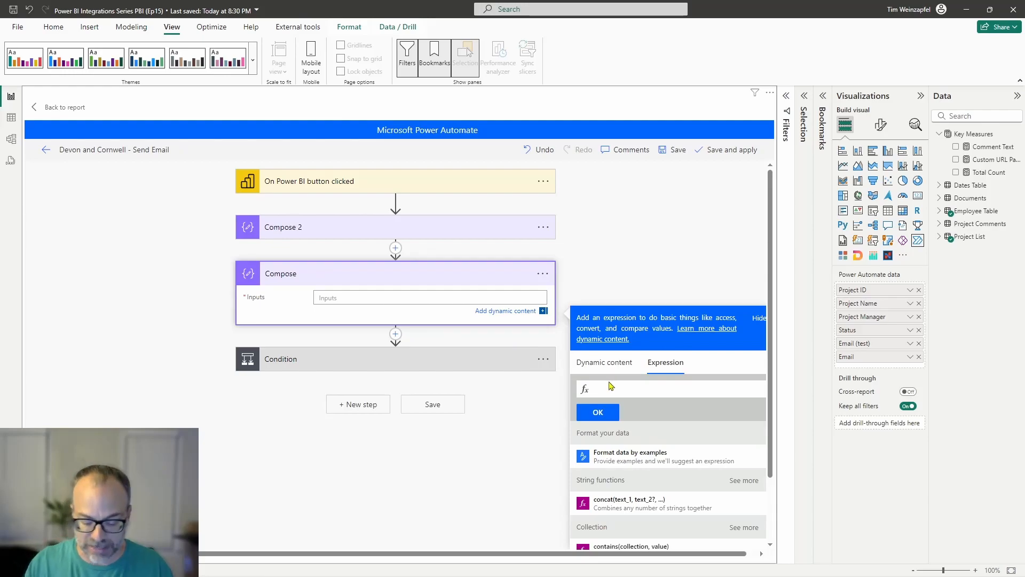
text(length()
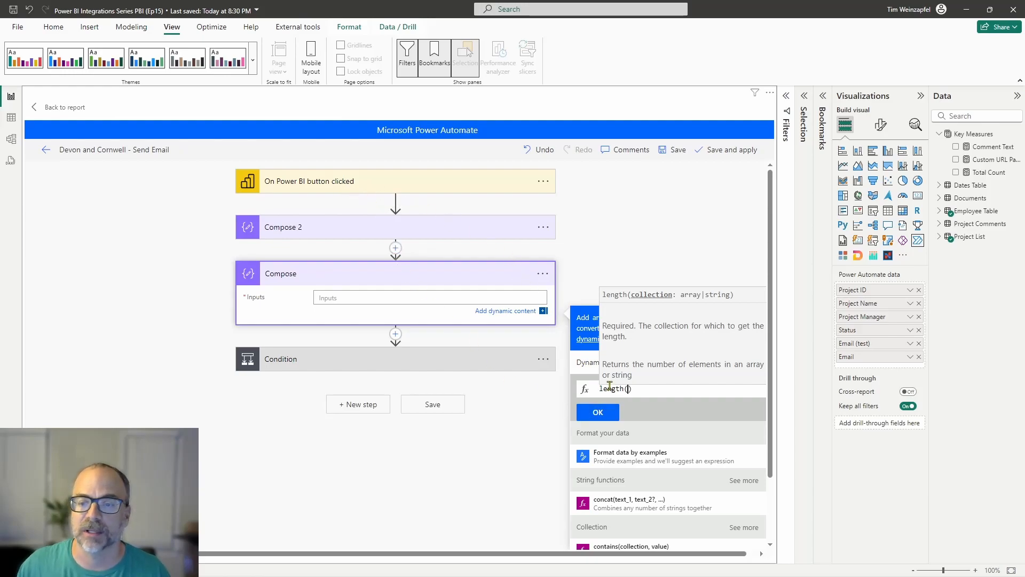
click(637, 389)
key(BackSpace)
key(BackSpace)
key(BackSpace)
key(BackSpace)
key(BackSpace)
key(BackSpace)
key(BackSpace)
key(BackSpace)
click(604, 362)
scroll(667, 449, down, 5)
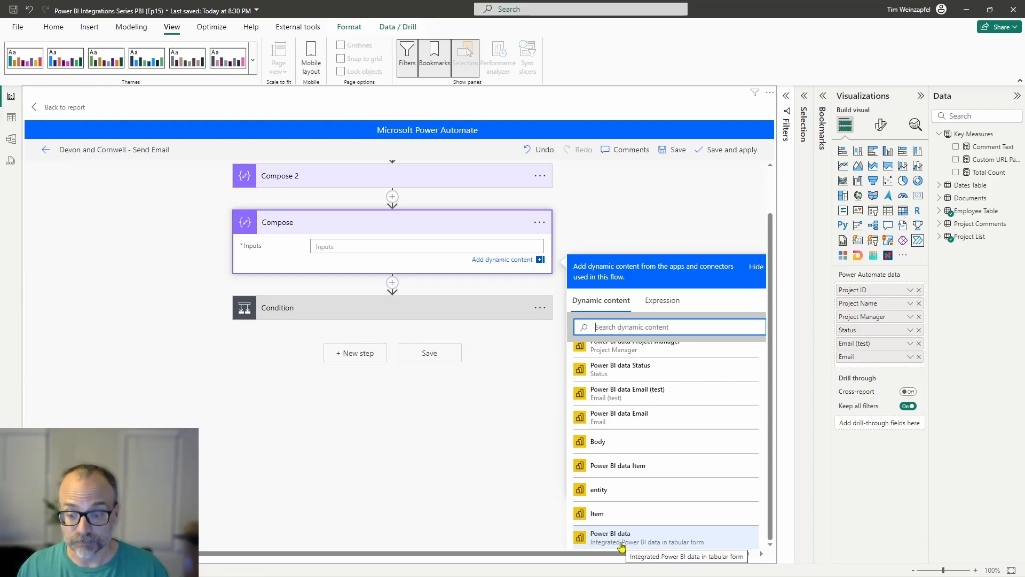
Step: Try to use dynamic content inside a length() expression for the new Compose input, and clear the expression
click(667, 302)
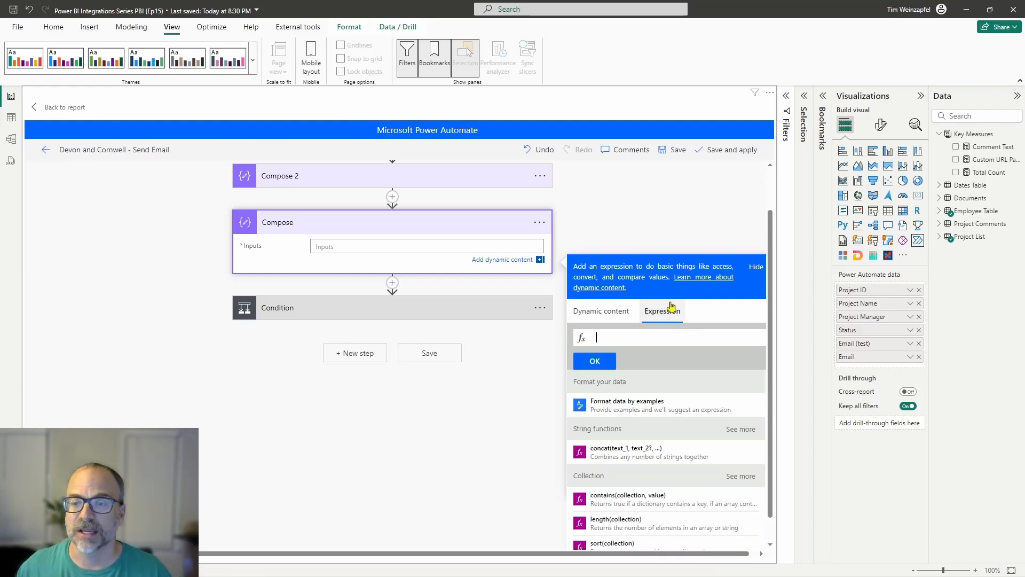
text(length()
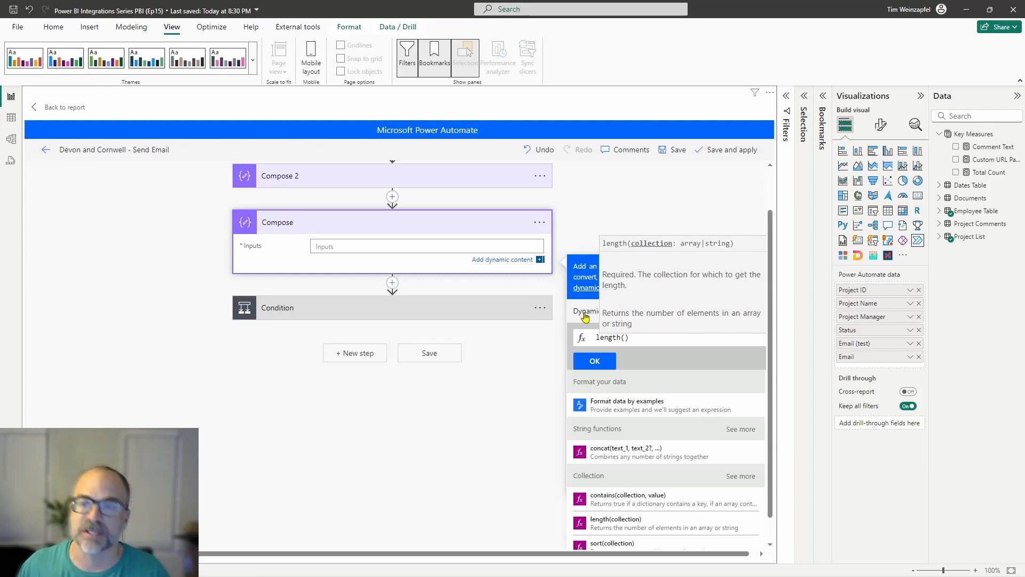
click(586, 315)
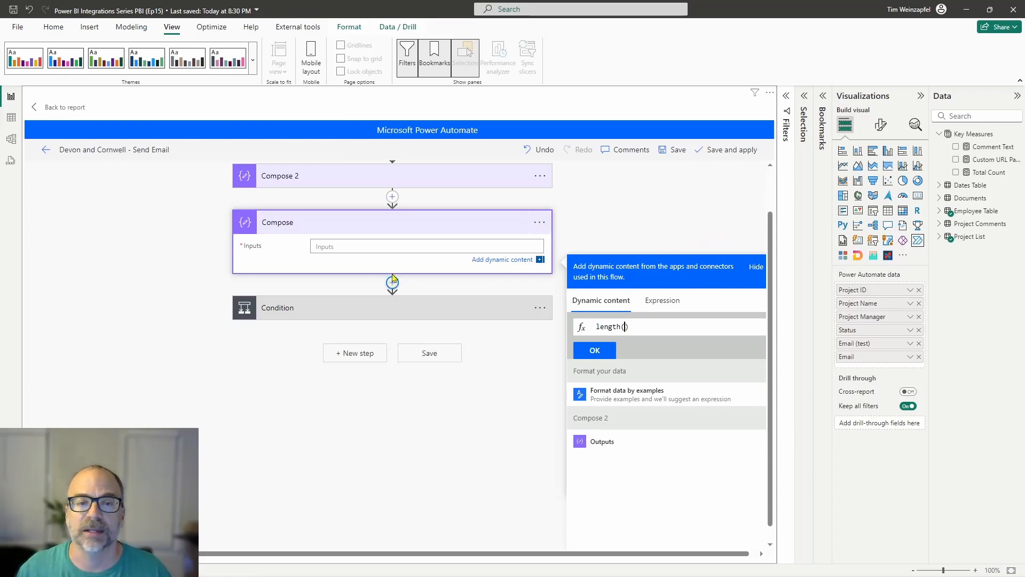
drag(631, 322, 531, 320)
key(BackSpace)
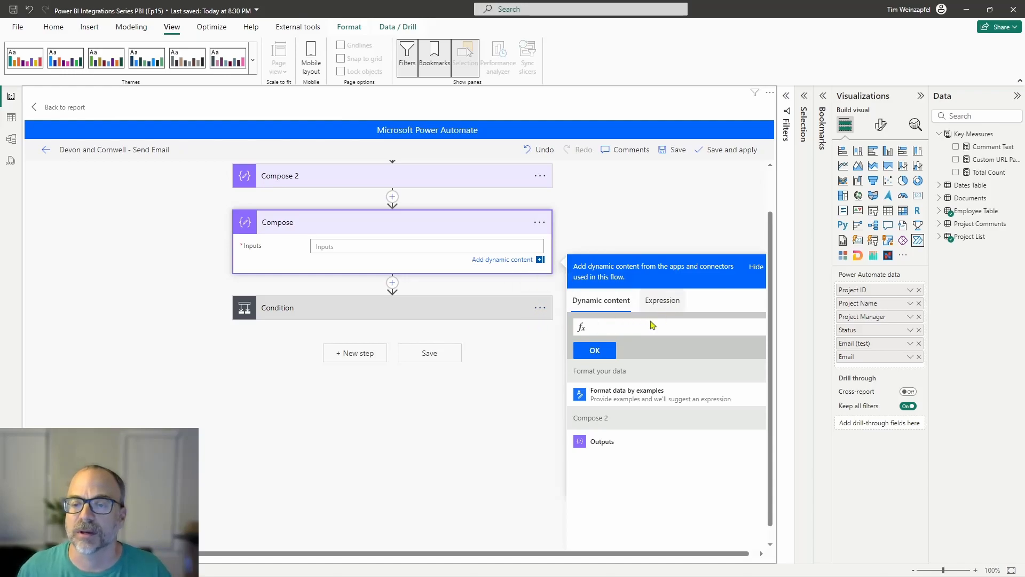
Step: Insert Power BI data into the new Compose input, check the reference behind it, and remove it
click(604, 309)
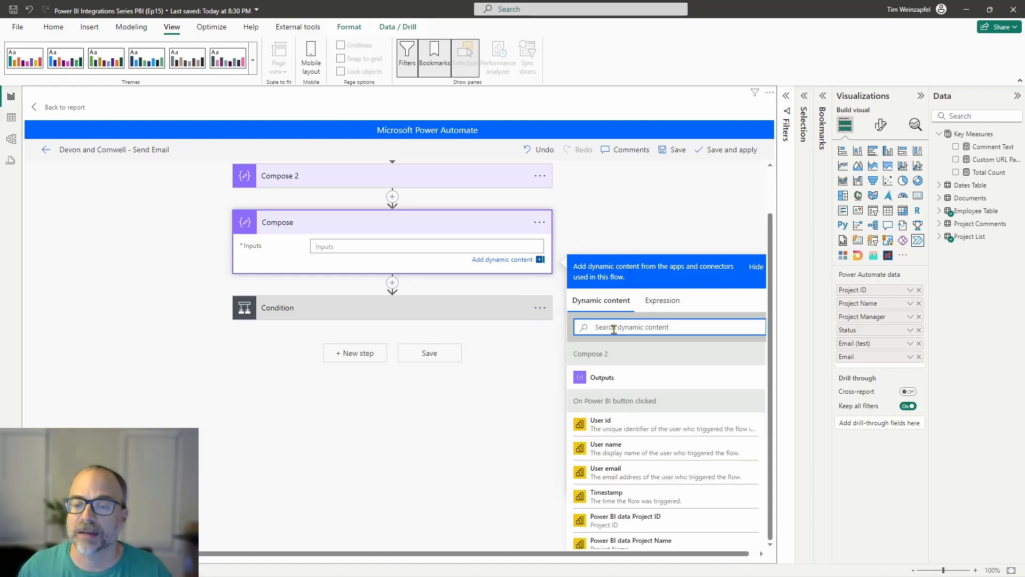
scroll(636, 425, down, 5)
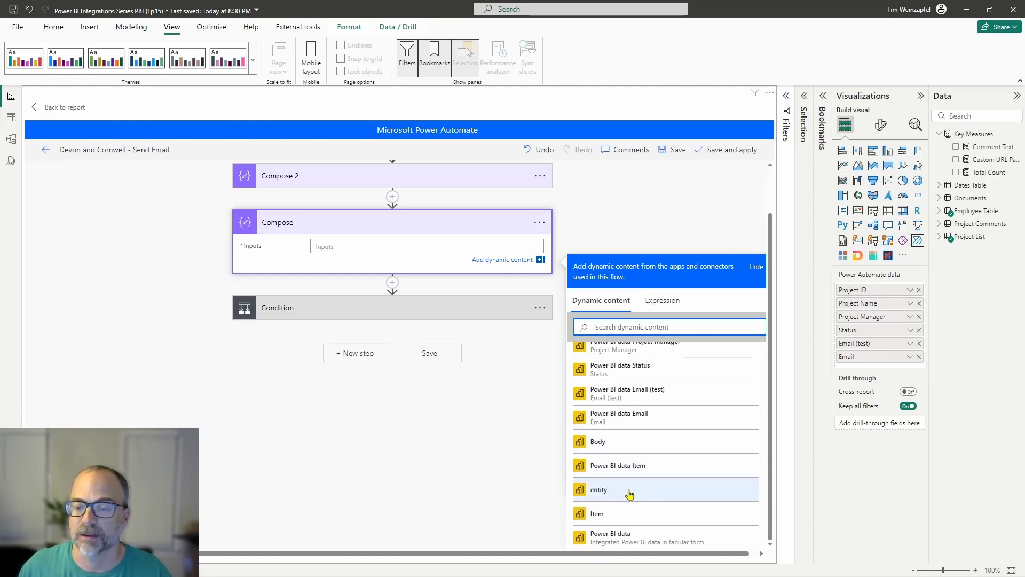
click(611, 537)
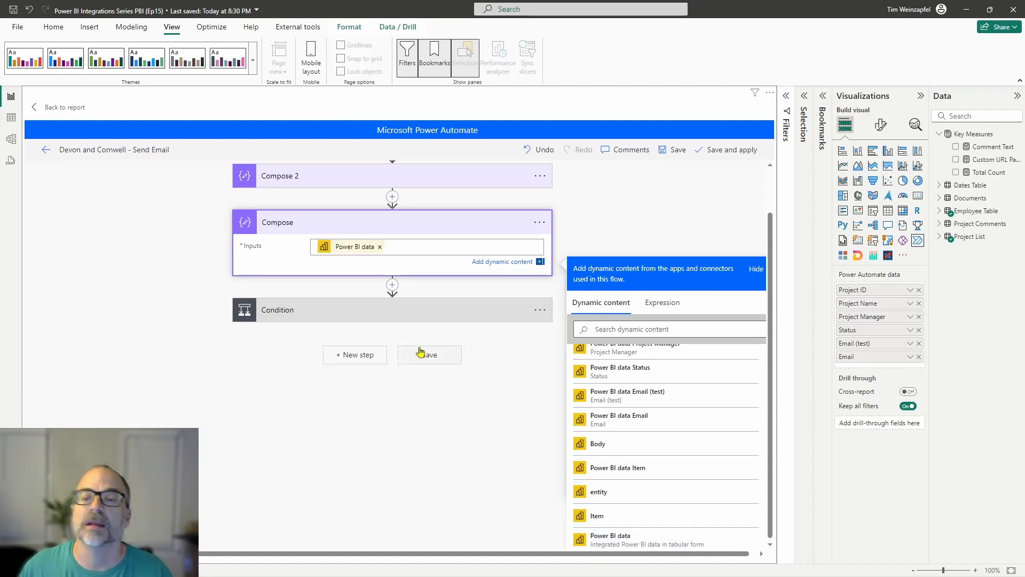
mouse_move(347, 250)
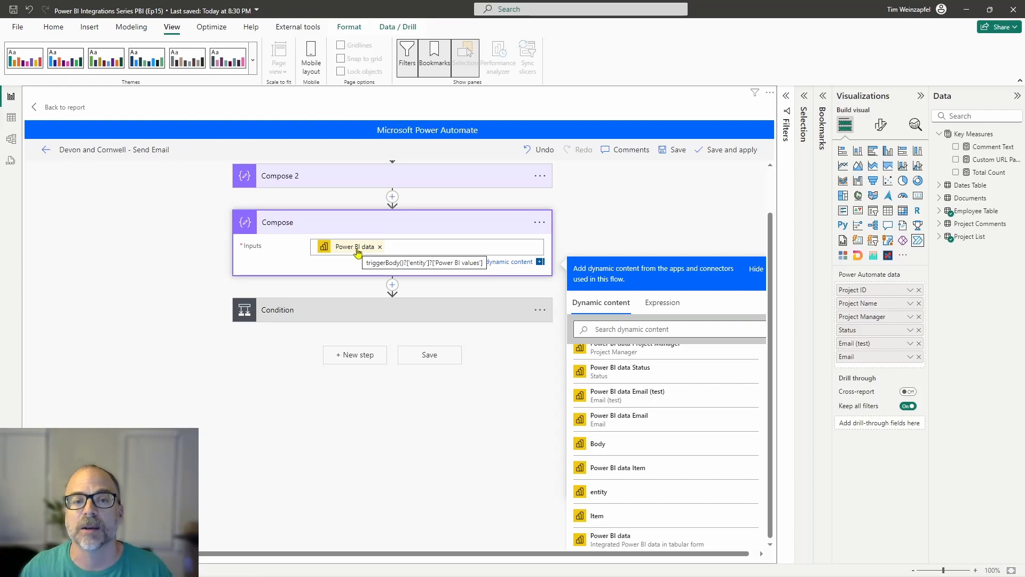
click(379, 247)
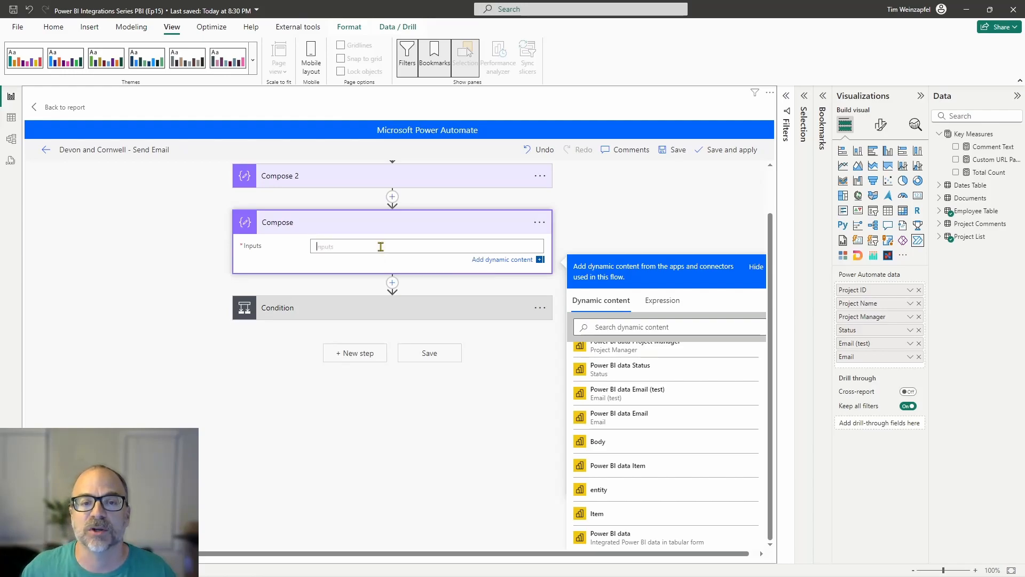
click(664, 300)
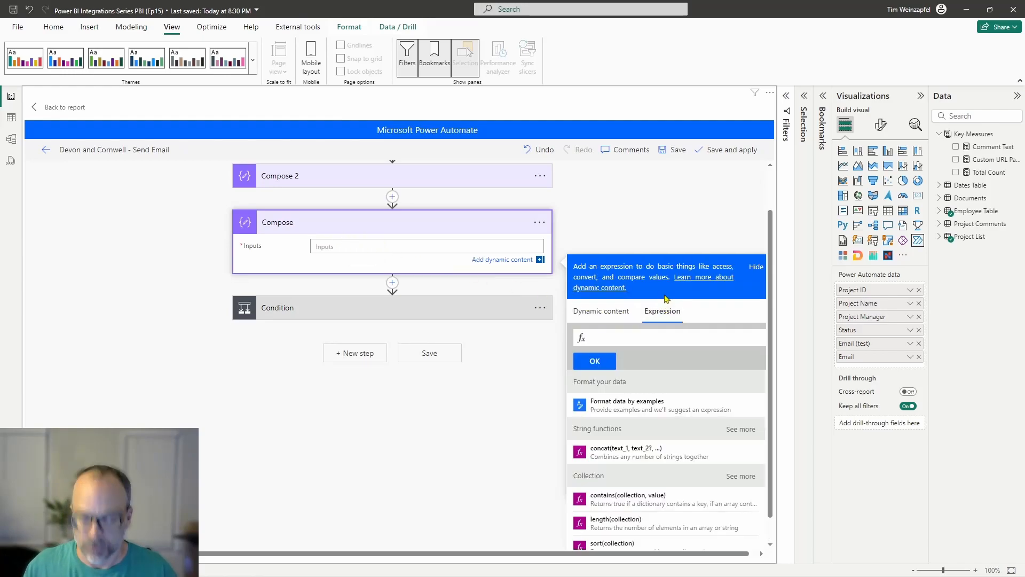
text(length()
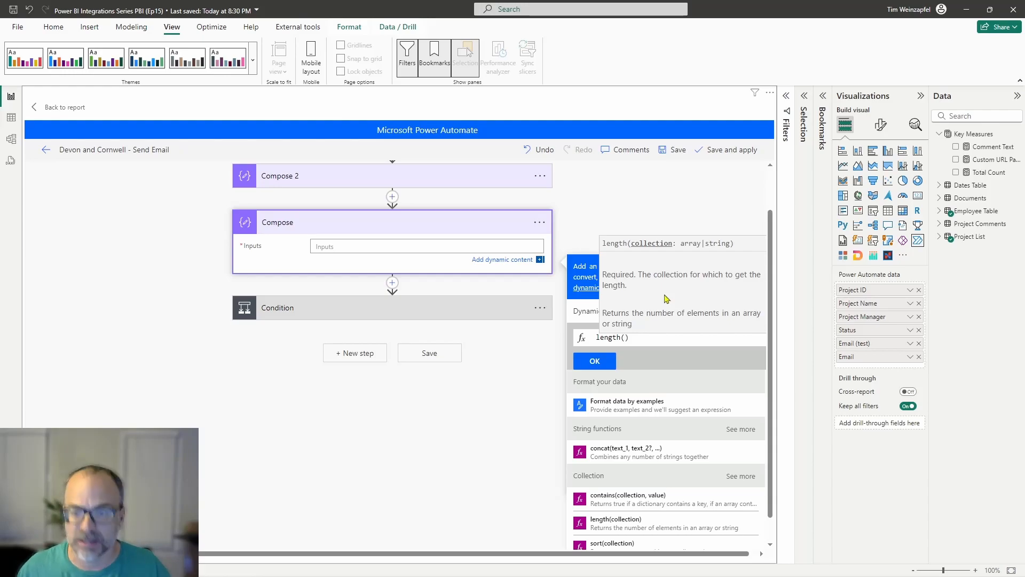
click(550, 378)
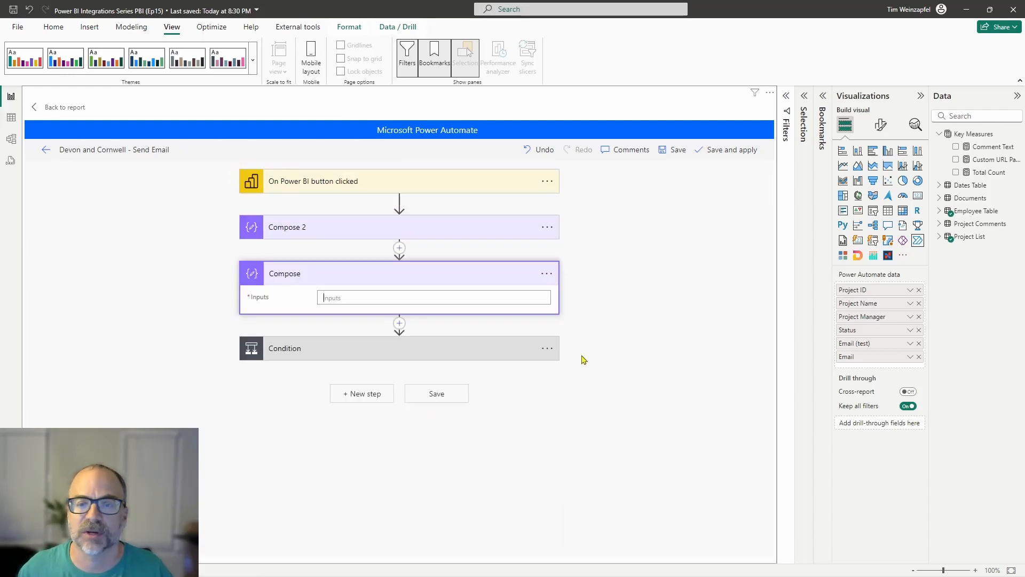
Step: Insert the Power BI data dynamic content into the new Compose input and copy it
click(349, 298)
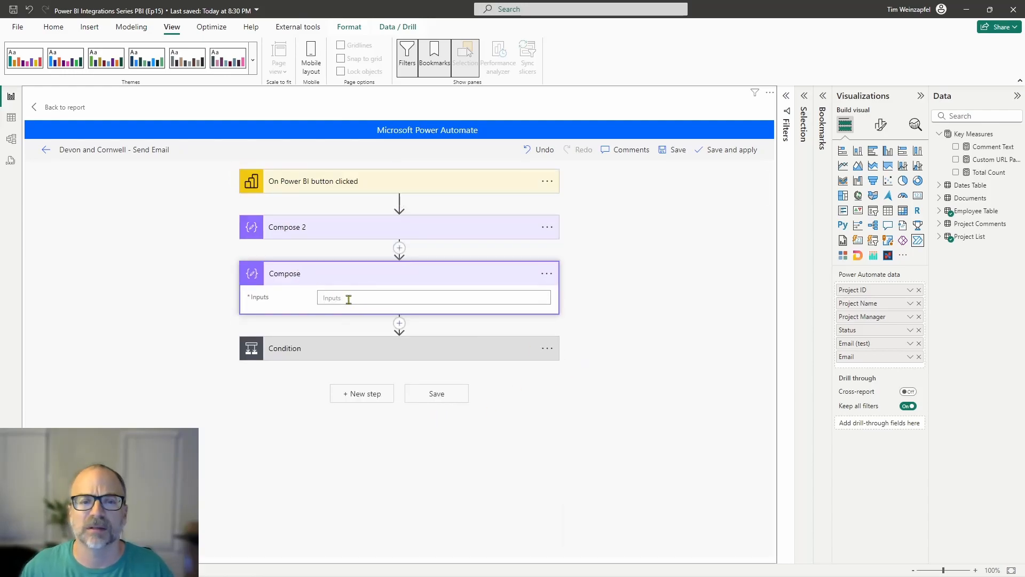
click(547, 274)
click(466, 298)
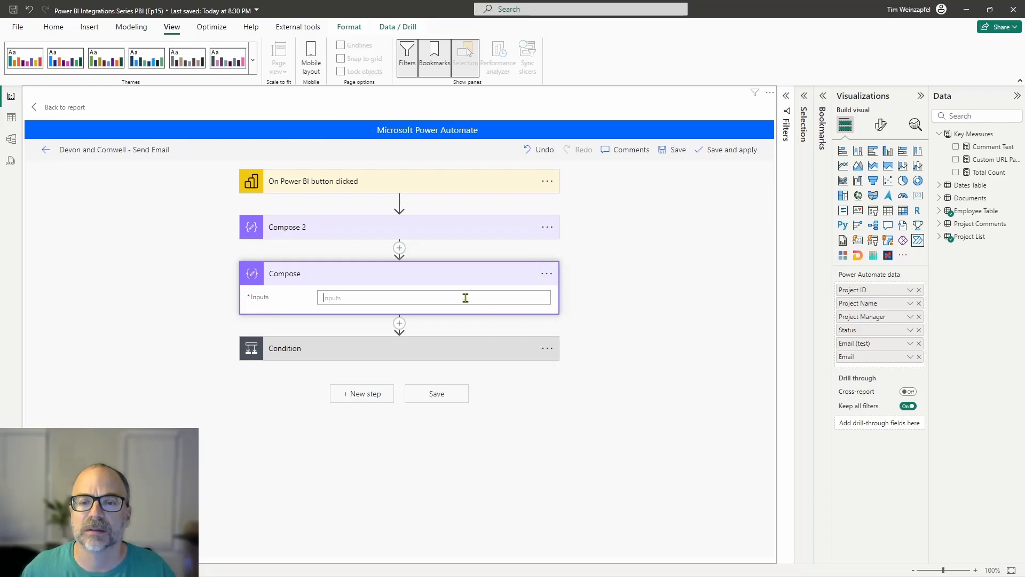
scroll(614, 465, down, 5)
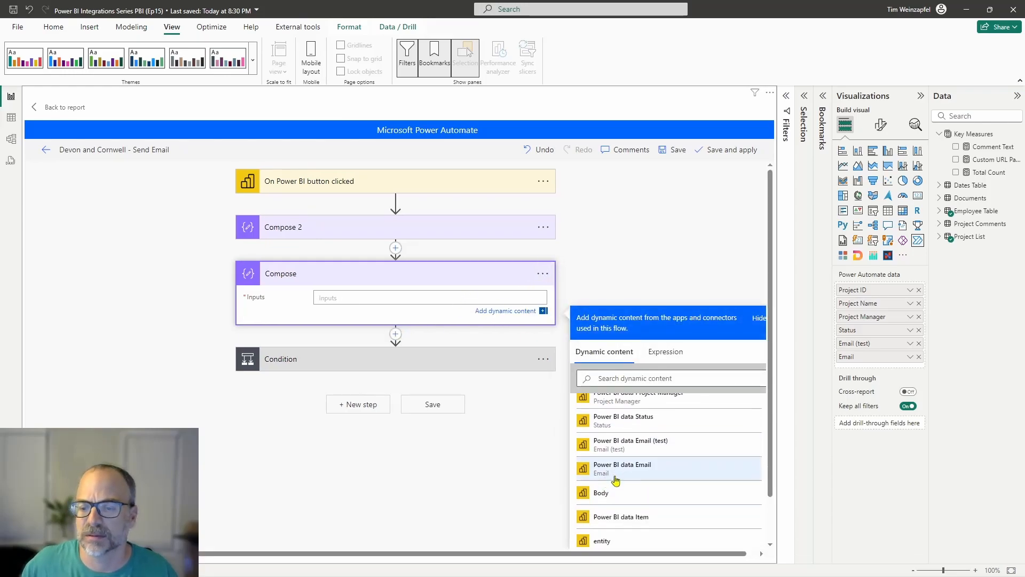
scroll(614, 480, down, 2)
click(614, 539)
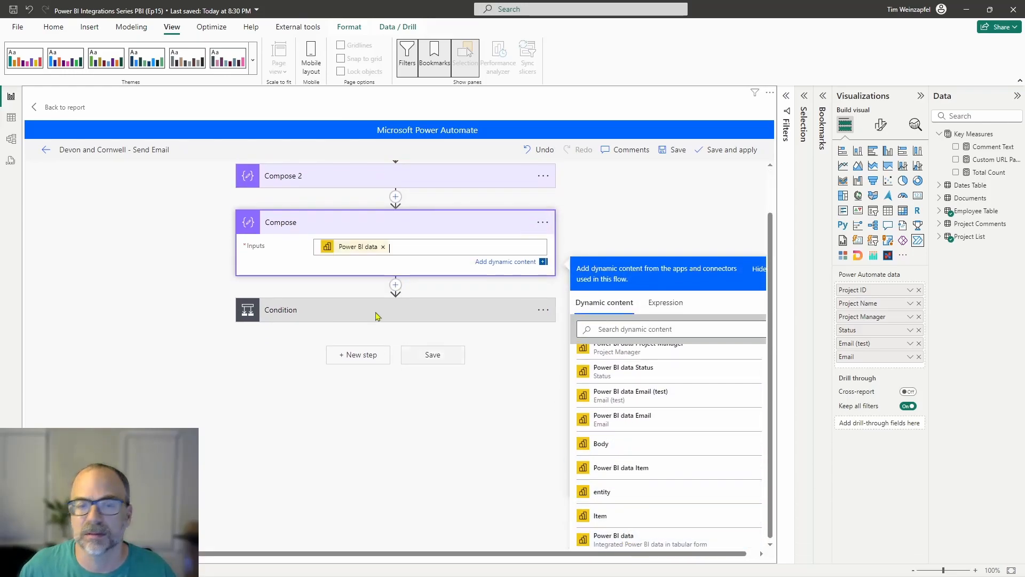
click(366, 249)
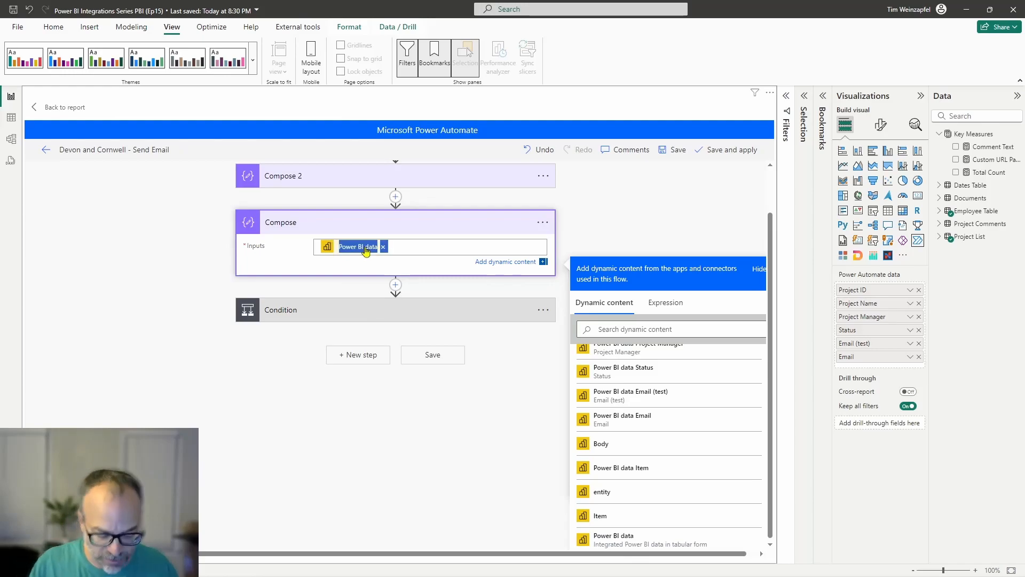
key(BackSpace)
key(ctrl+z)
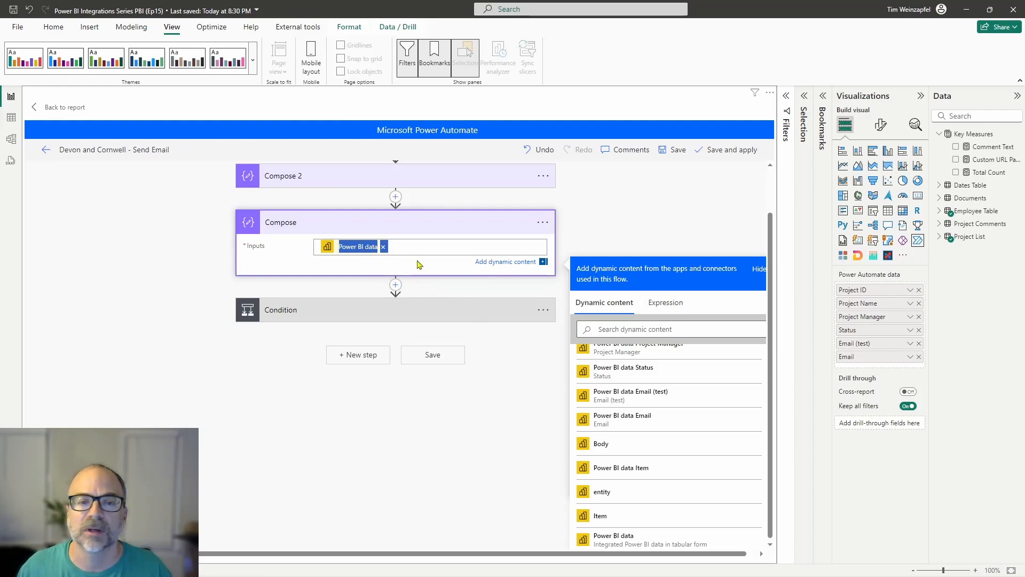
Step: Remove the Power BI data token from the new Compose input and start a length() expression around the copied reference
click(383, 246)
click(665, 302)
text(length())
text(triggerBody()?['entity']?['Power BI values'])
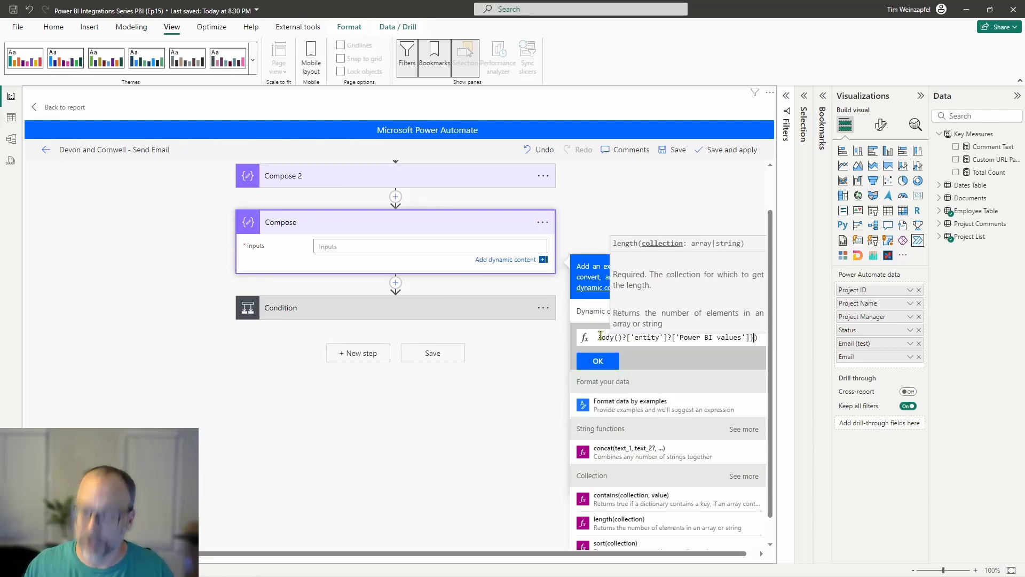
Step: Strip the @{ } wrapper so the expression reads length(triggerBody()?['entity']?['Power BI values']), and insert it into the Compose input
key(Left)
key(Left)
key(Left)
key(Left)
key(Left)
key(Left)
key(Left)
key(Left)
key(Left)
key(Left)
key(Left)
key(Left)
key(Left)
key(Left)
key(Left)
key(Left)
key(Left)
key(Left)
key(Left)
key(Left)
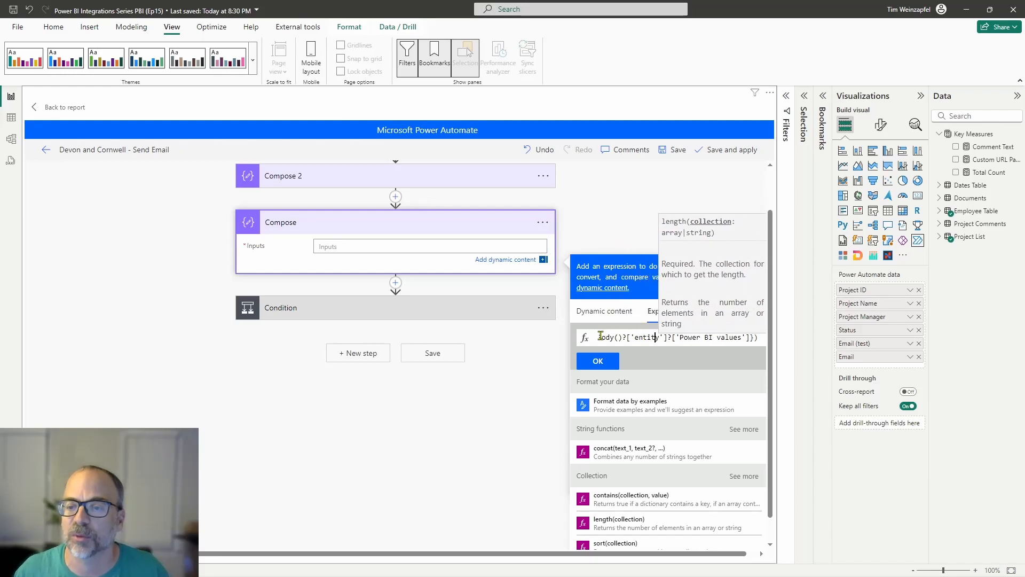
key(Home)
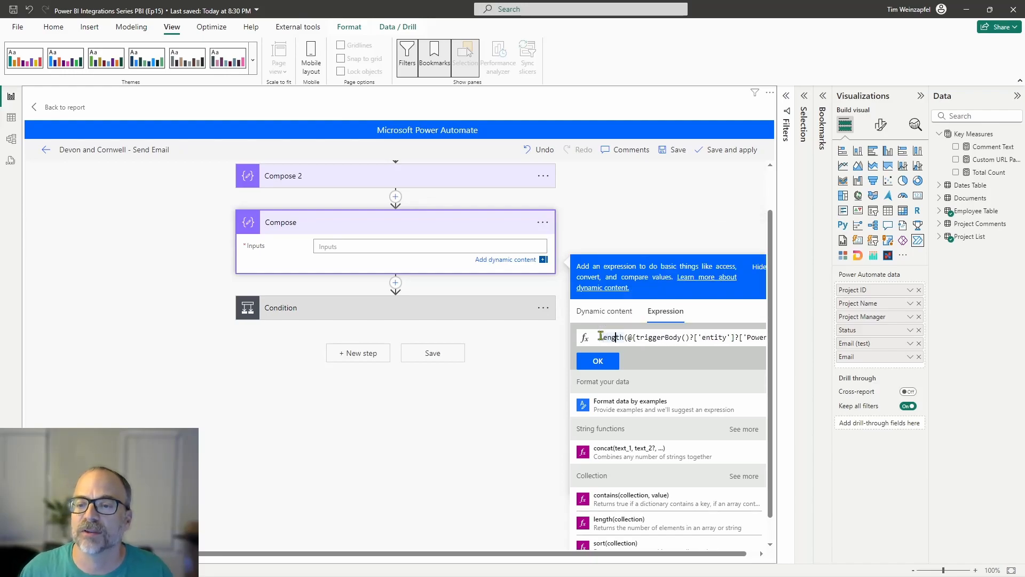
key(Right)
key(Right)
key(Delete)
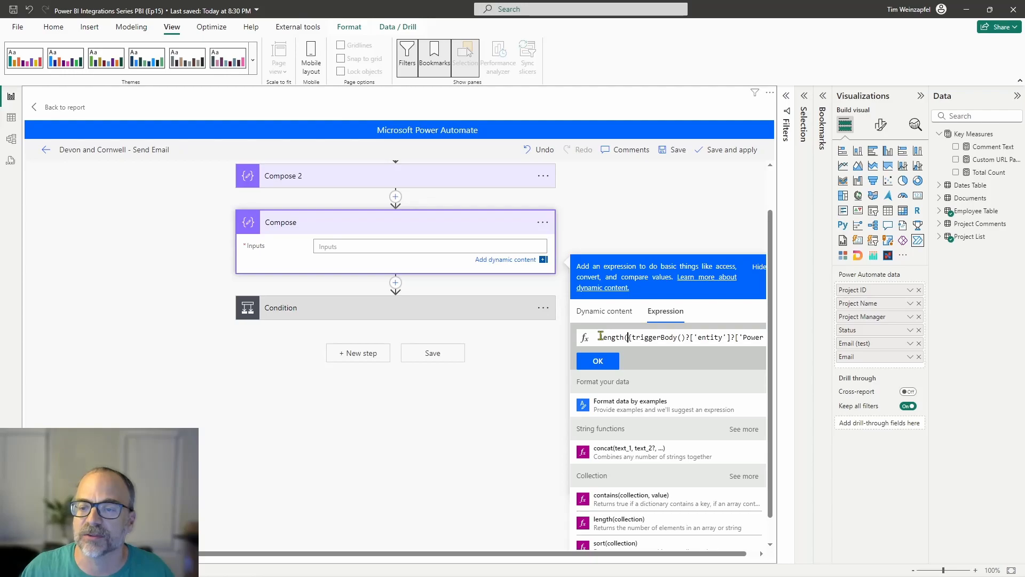
key(Delete)
key(Right)
key(Right)
key(Right)
key(Right)
key(Right)
key(Right)
key(Right)
key(Right)
key(Right)
key(Right)
key(Right)
key(Right)
key(Right)
key(Right)
key(Right)
key(Right)
key(Right)
key(Right)
key(Right)
key(Right)
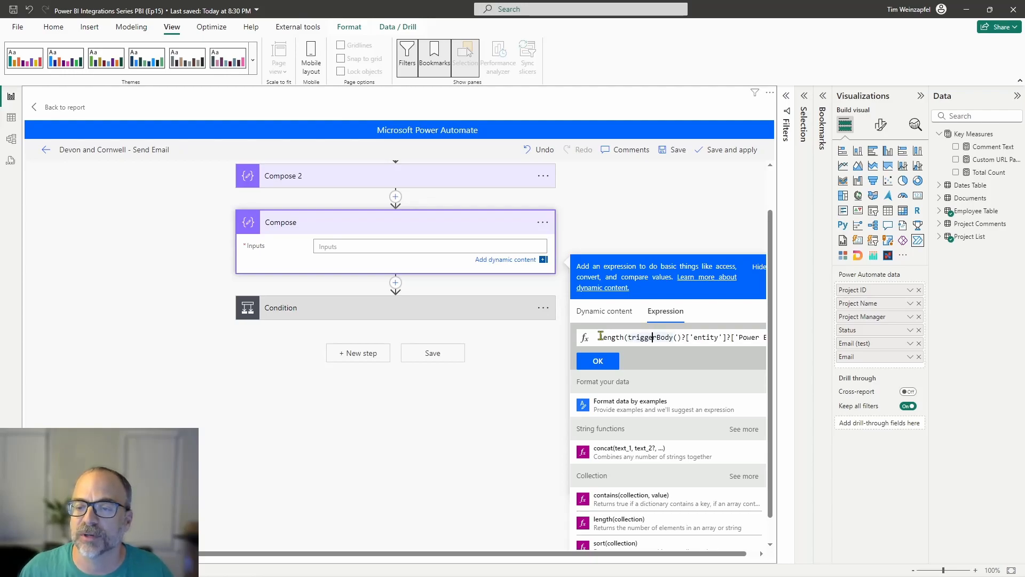
key(BackSpace)
click(597, 362)
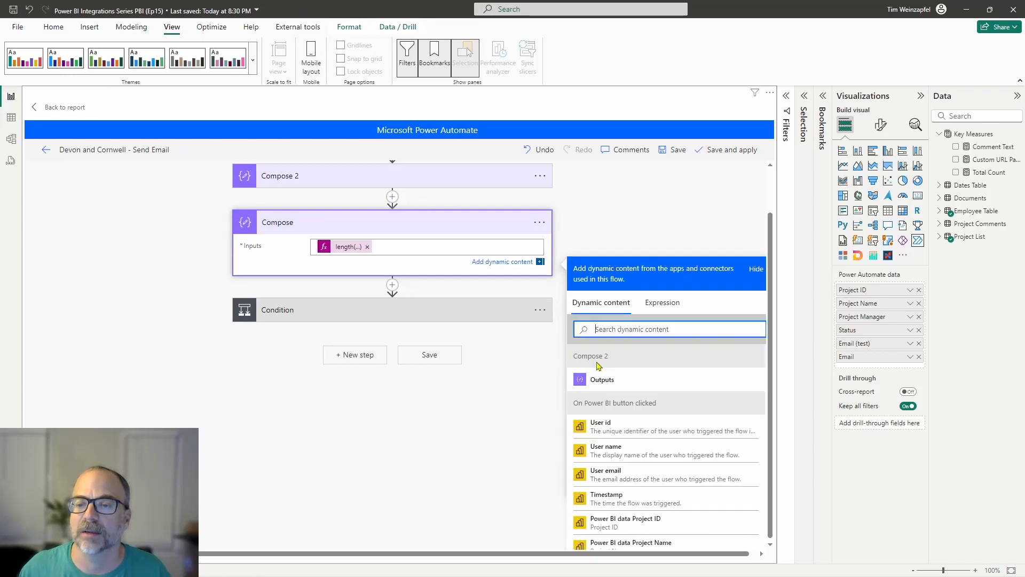
Step: Expand Compose 2 for comparison with the new Compose, and delete the duplicate Compose action above the Condition
click(349, 181)
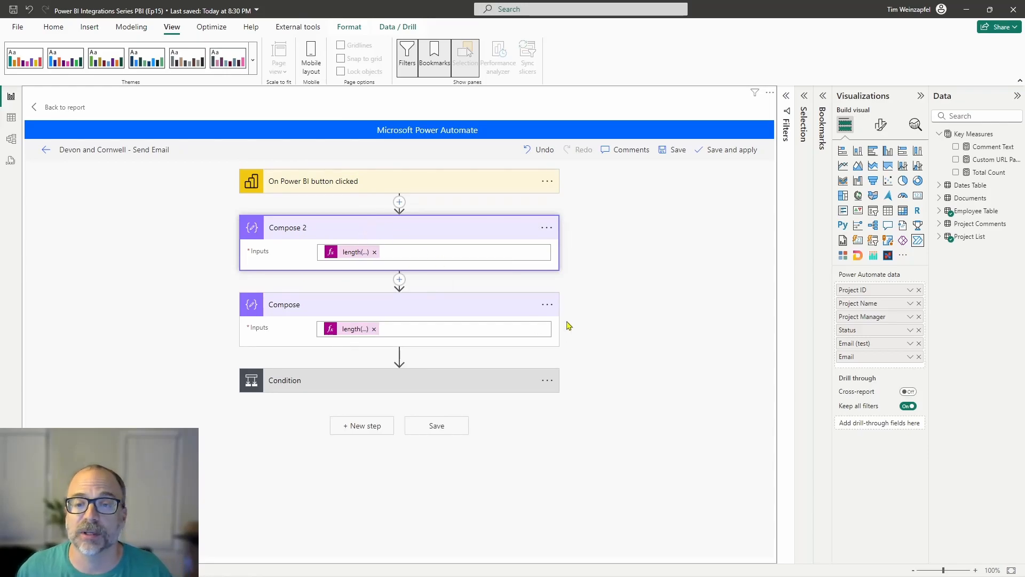
click(546, 304)
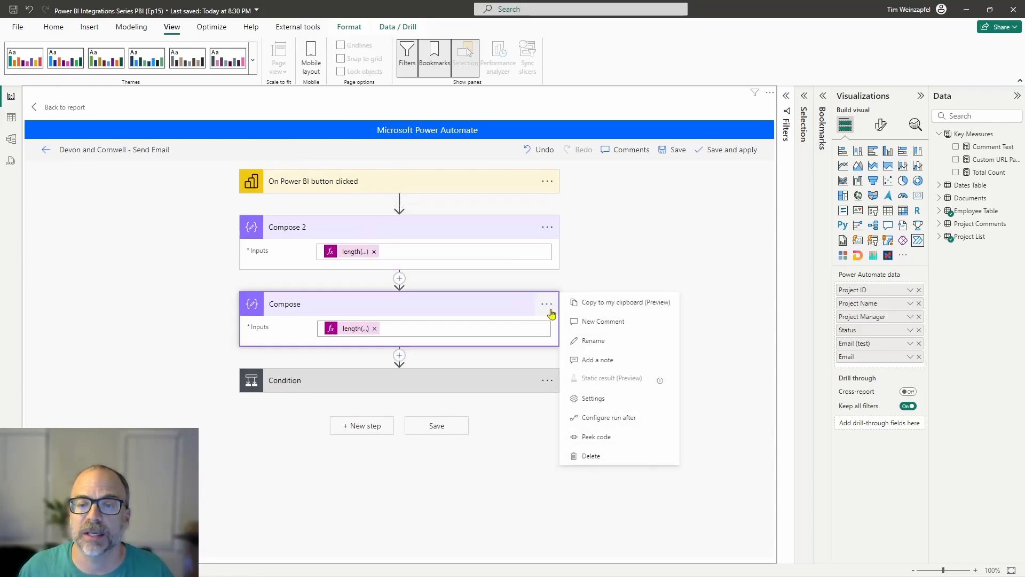
click(593, 455)
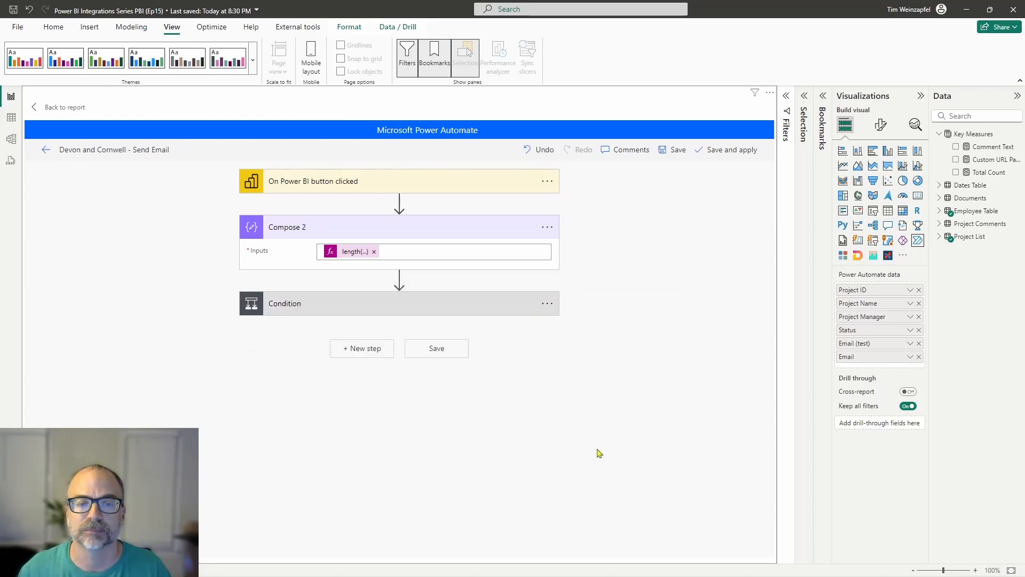
Step: Examine the Condition, the Apply to each loop under If yes, and the Send an email (V2) 2 and Terminate actions under If no
click(361, 304)
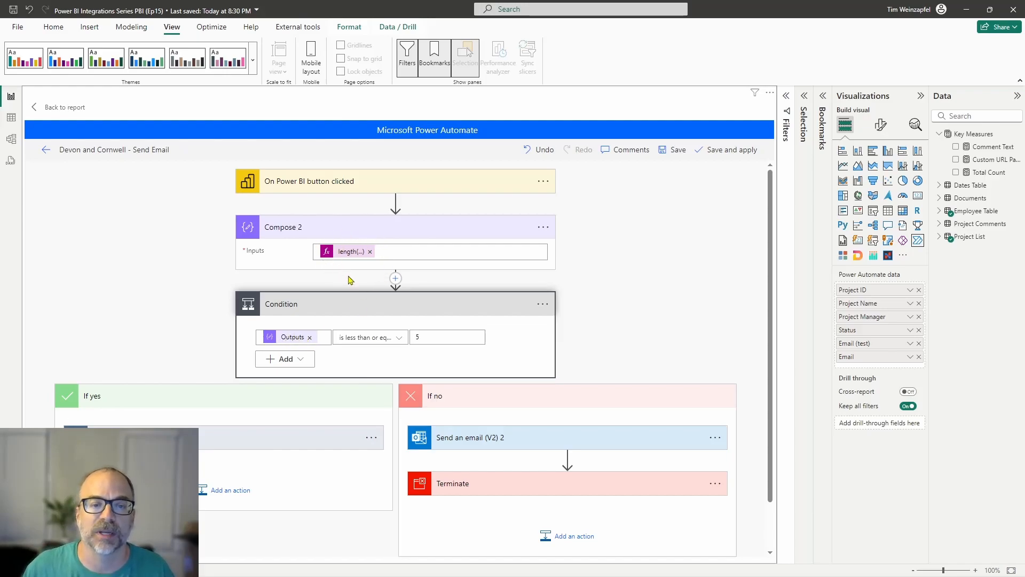
click(202, 439)
scroll(409, 359, down, 1)
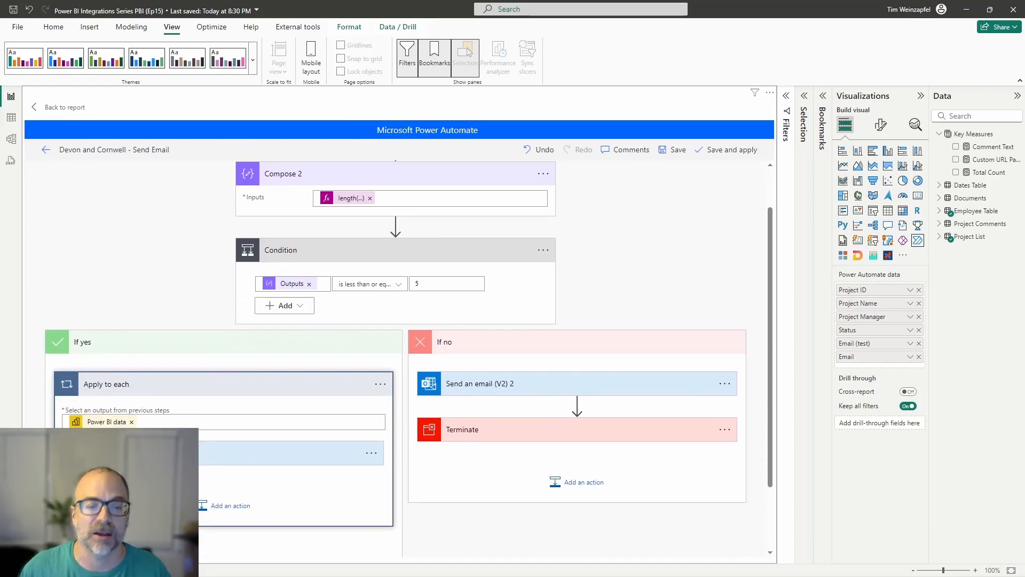
click(483, 391)
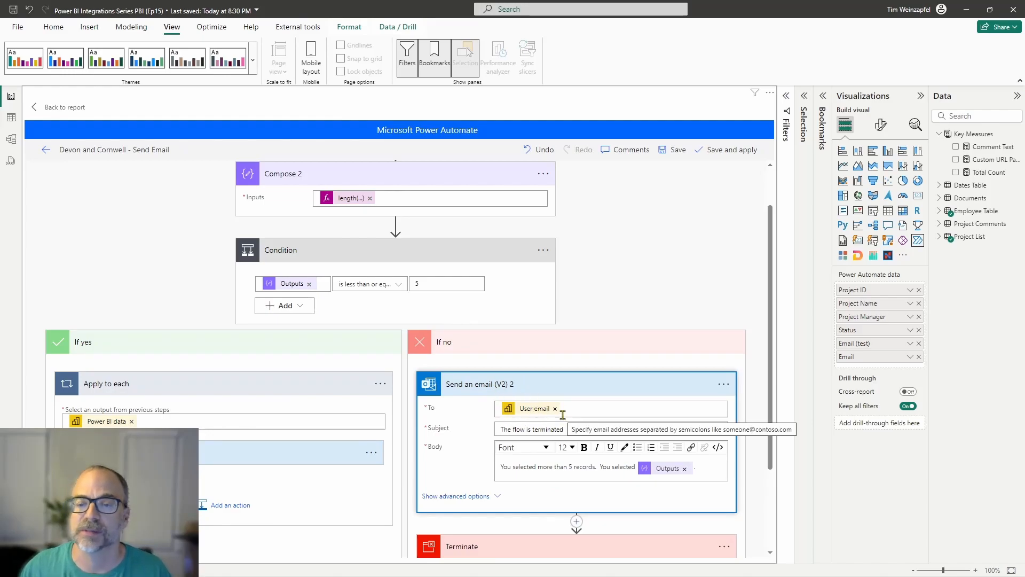
scroll(533, 454, down, 3)
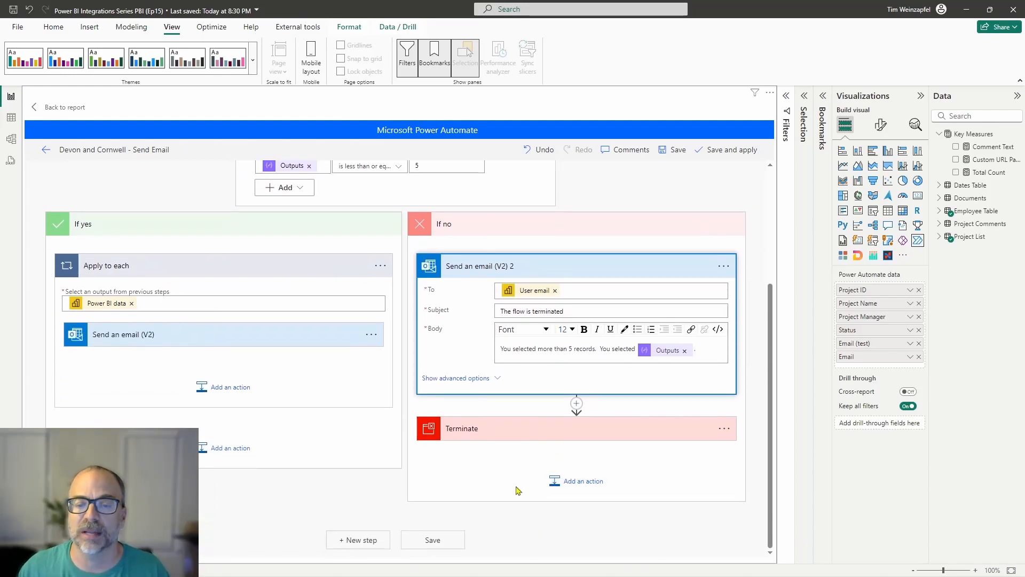
click(474, 433)
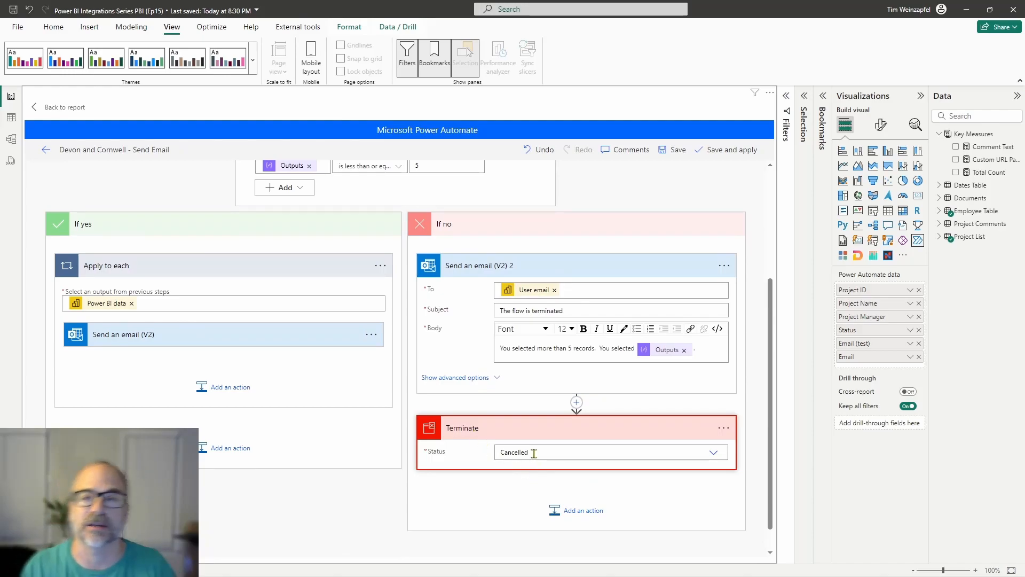
Step: Save the flow, apply it to the report button, and return to the report
click(729, 154)
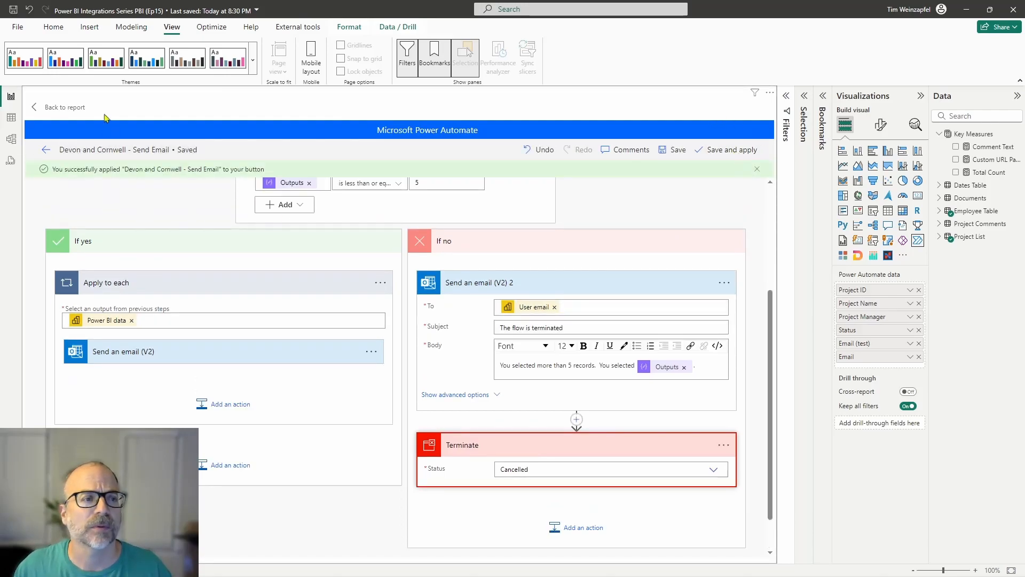
click(54, 107)
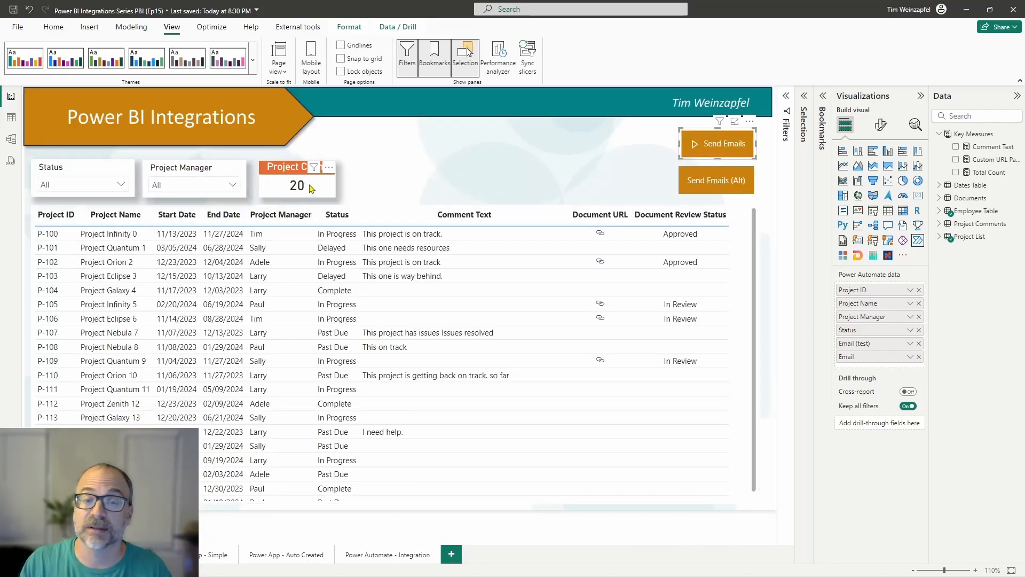
Step: Run Send Emails on the unfiltered project list and open the "The flow is terminated" email in Outlook
click(721, 144)
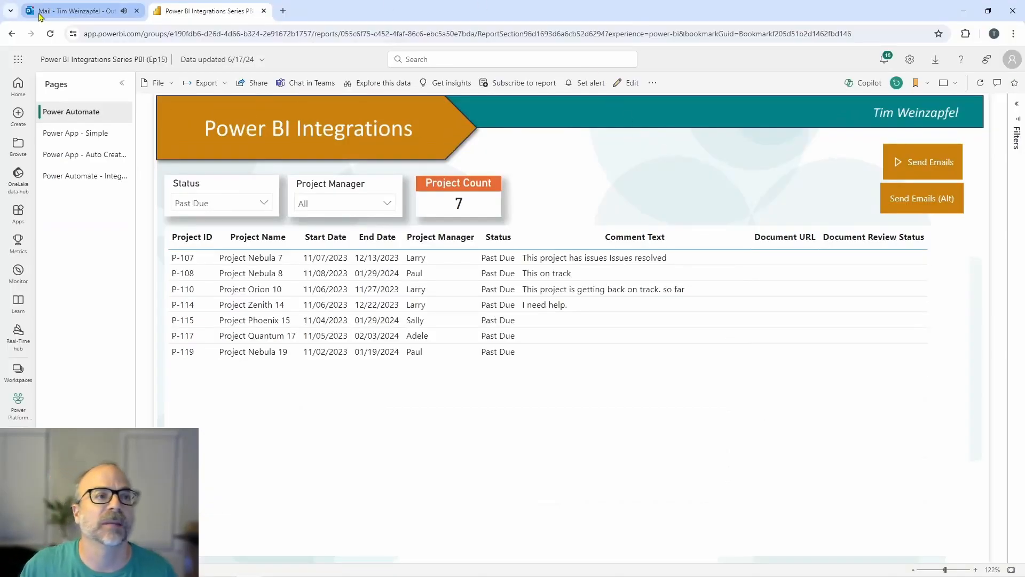
click(40, 16)
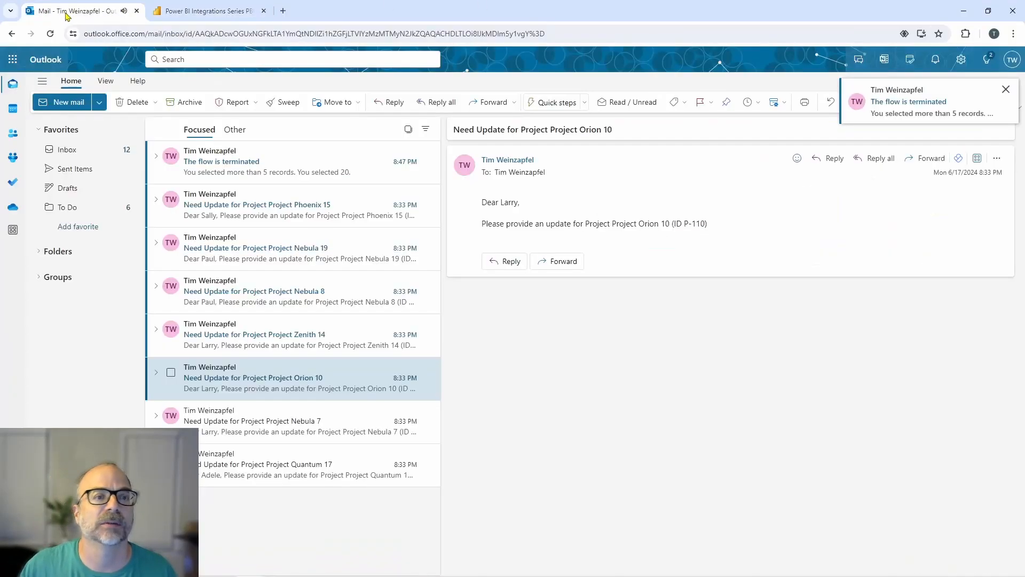
click(208, 162)
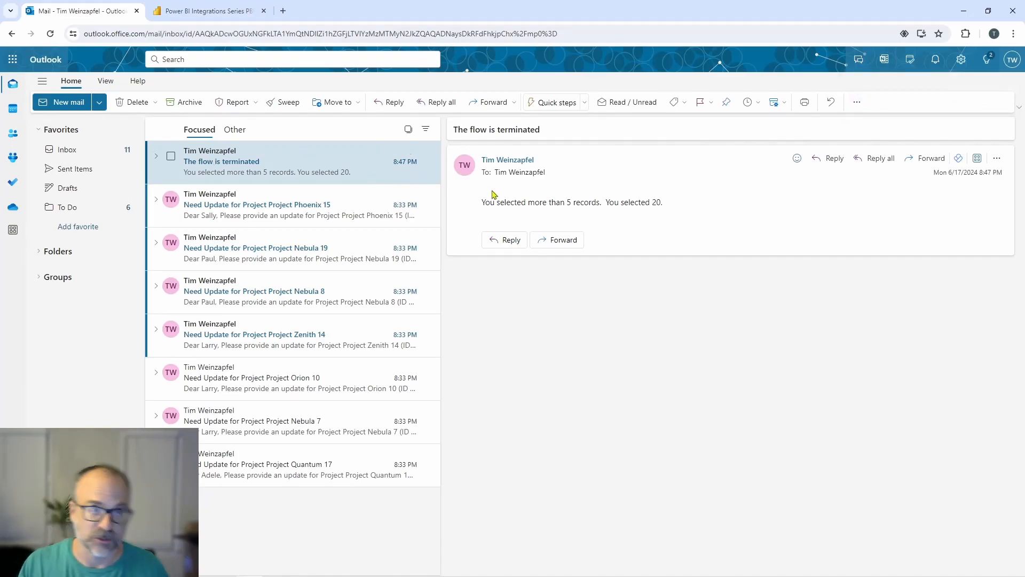
Step: Switch to Power BI Desktop, select projects P-101 and P-100 together in the table, and run Send Emails for them
key(alt+Tab)
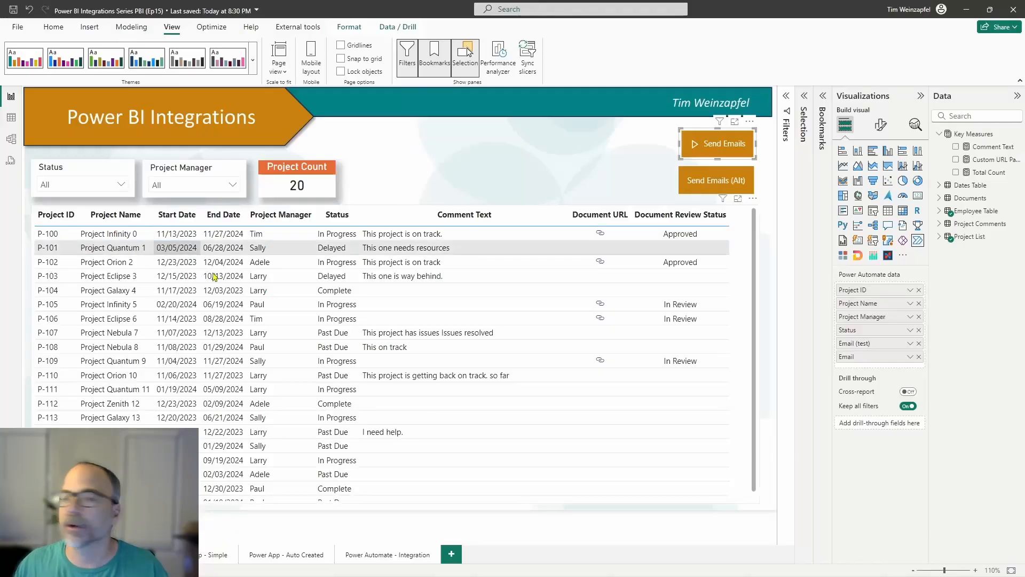
click(332, 247)
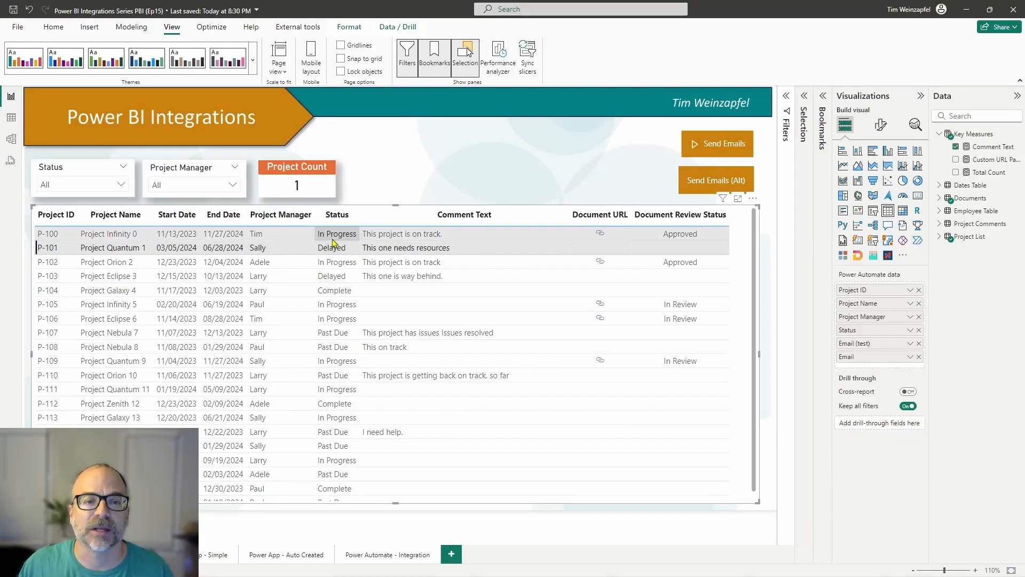
ctrl+click(333, 237)
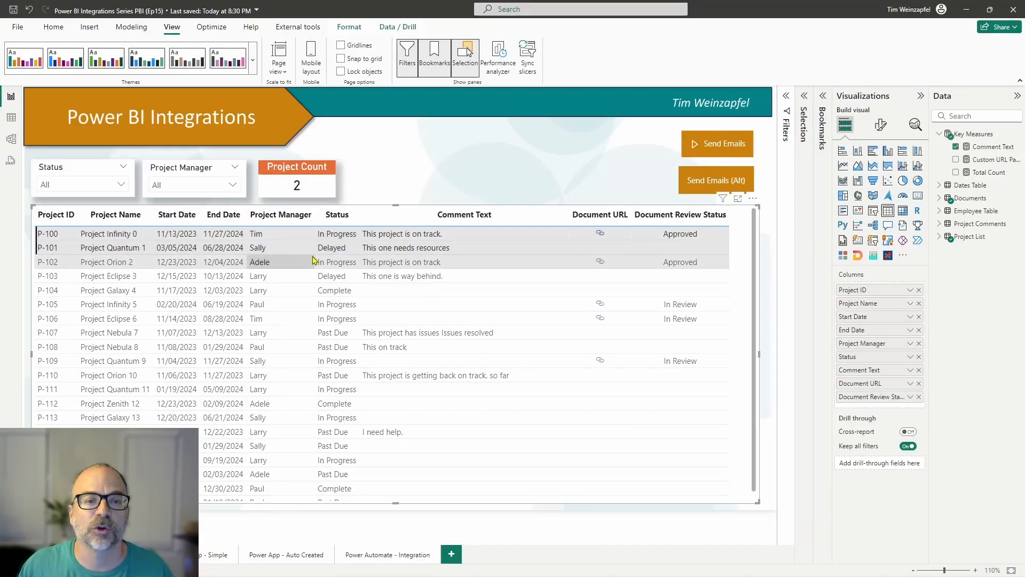
ctrl+click(717, 143)
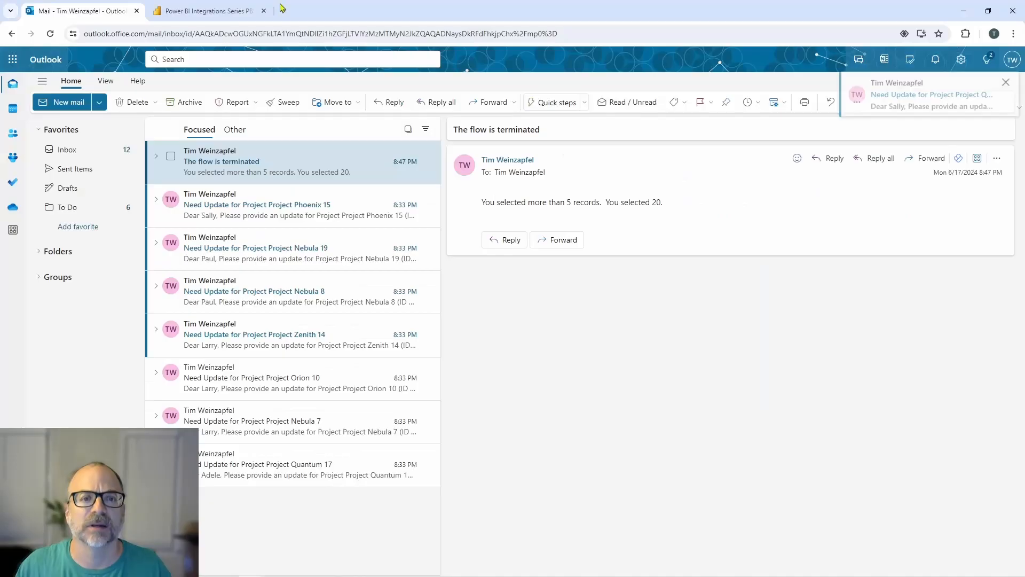
Step: Read the update request emails for Project Quantum 1 and Project Infinity 0 in Outlook, and return to the report in Power BI Desktop
click(283, 211)
click(285, 170)
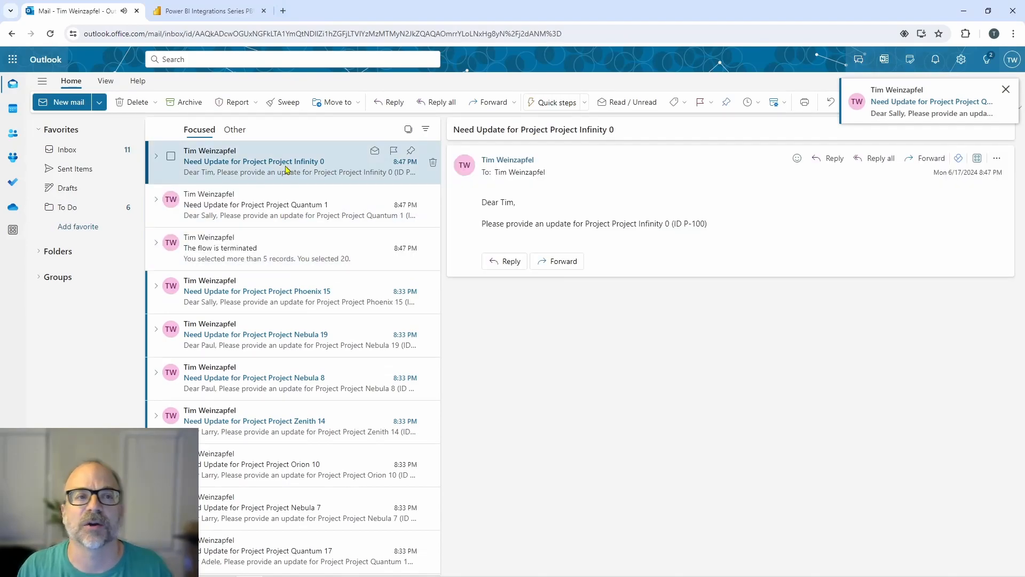
click(199, 16)
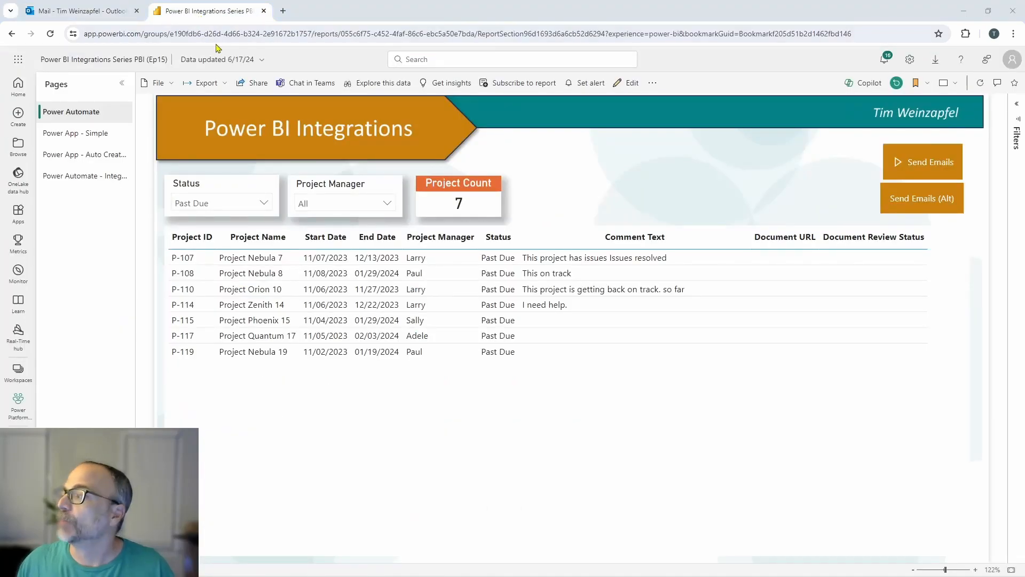
key(alt+Tab)
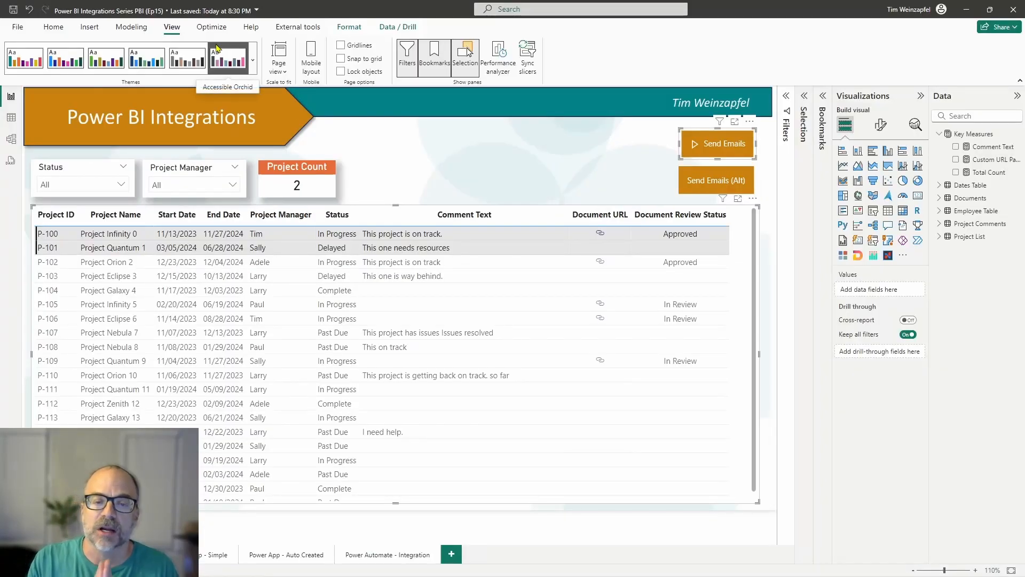